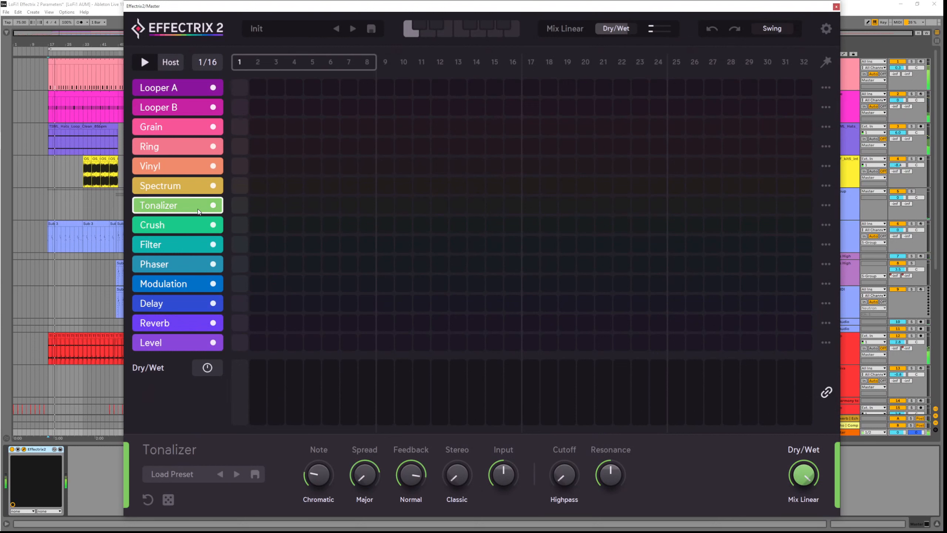
Fill the Tonalizer lane across steps 1 to 8 and set its Note to D1 with Chromatic note mode.
drag(239, 206, 374, 204)
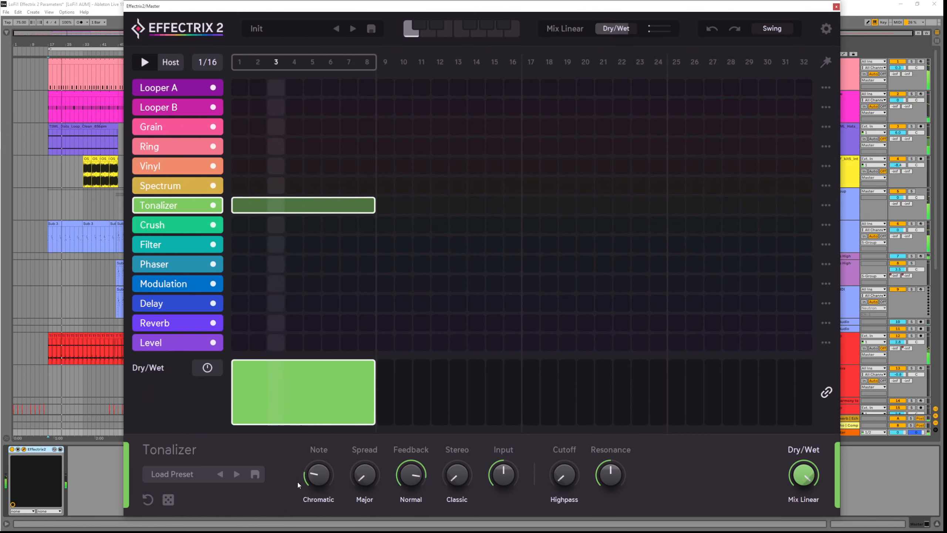
click(318, 474)
mouse_move(318, 470)
mouse_down()
mouse_move(336, 426)
mouse_move(330, 486)
mouse_move(319, 481)
mouse_move(323, 435)
mouse_move(323, 487)
mouse_move(322, 479)
mouse_up()
click(320, 500)
click(319, 473)
click(329, 501)
click(358, 504)
click(331, 502)
click(356, 496)
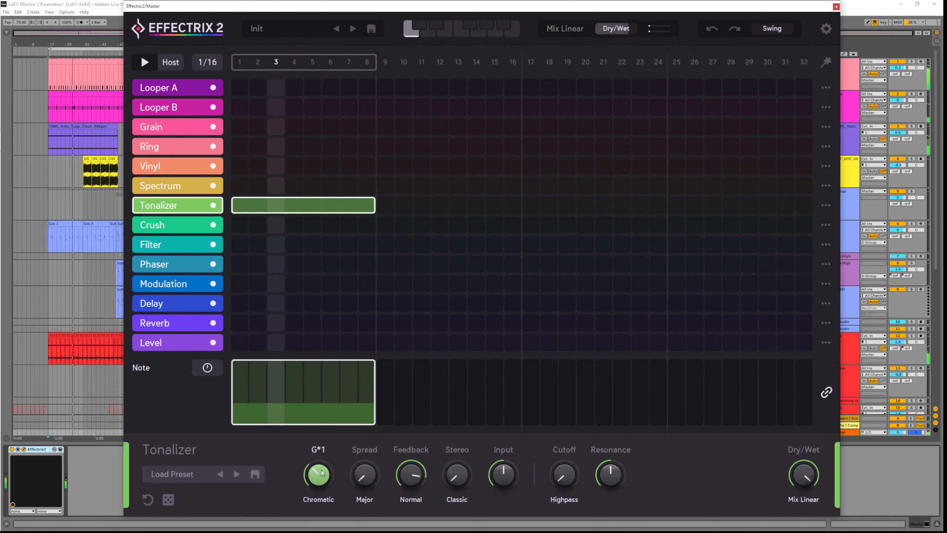
drag(323, 478, 323, 483)
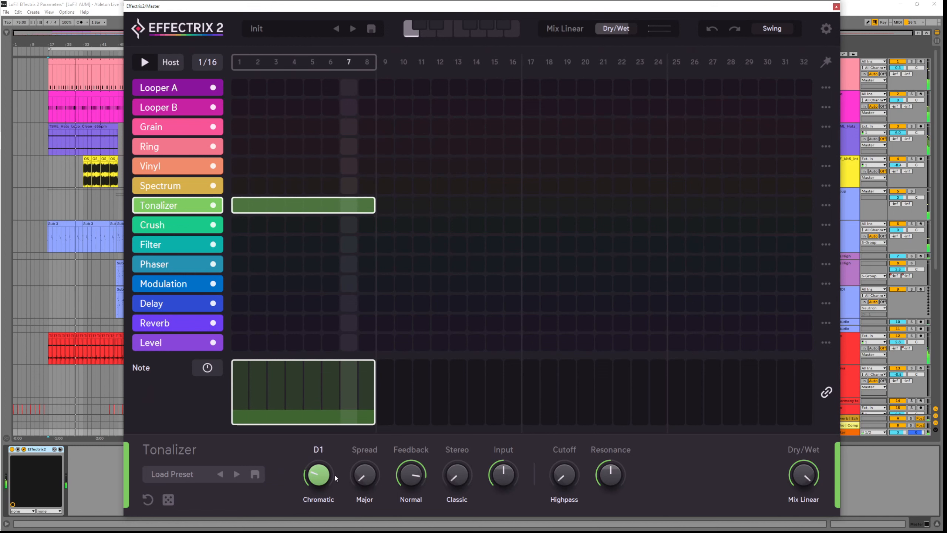
Set the Tonalizer's Spread chord type to Minor and raise the Spread amount to 100 %.
click(373, 503)
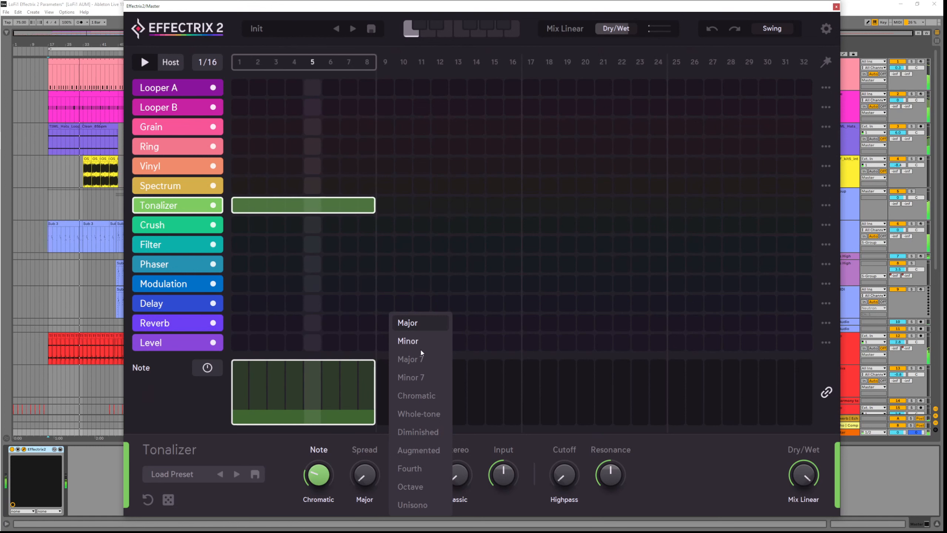
click(364, 480)
mouse_move(364, 479)
mouse_down()
mouse_move(368, 443)
mouse_move(367, 492)
mouse_up()
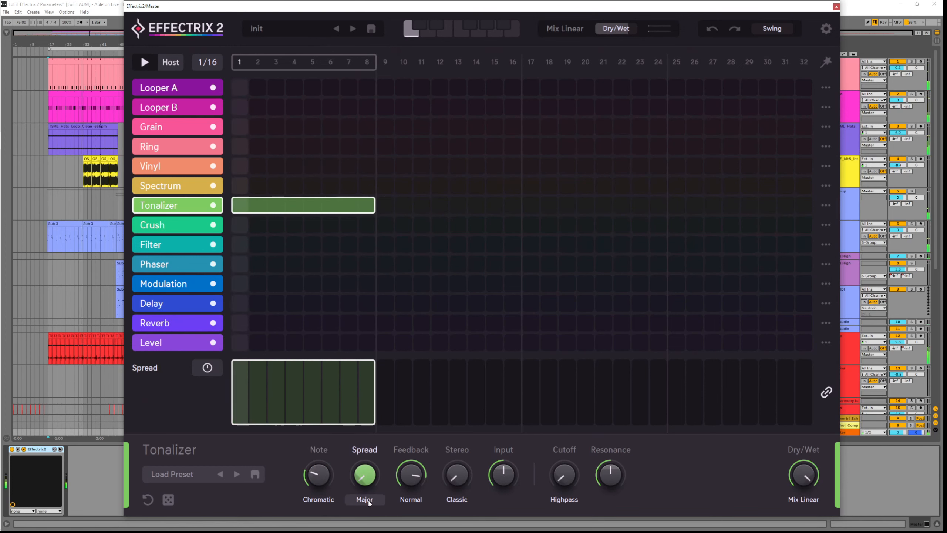
click(367, 499)
click(410, 341)
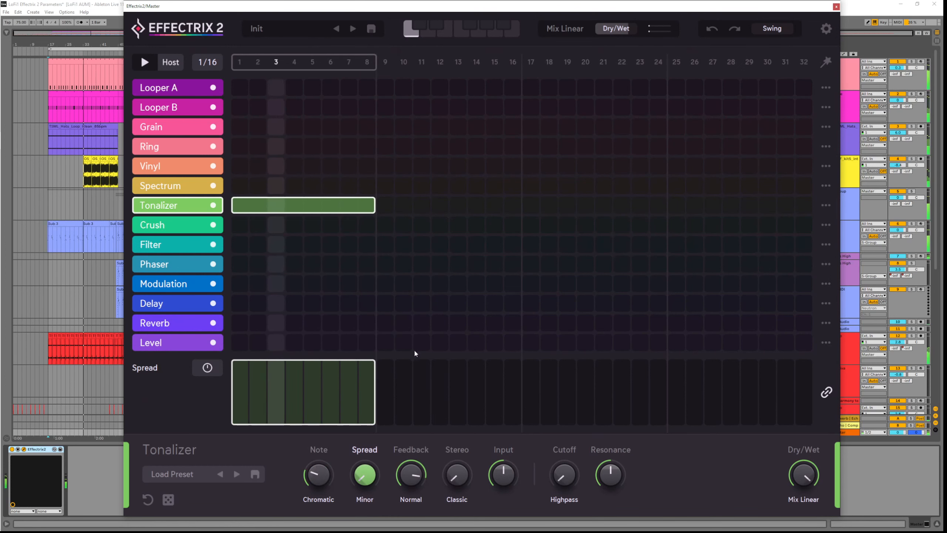
drag(376, 480, 386, 373)
mouse_move(383, 461)
mouse_down()
mouse_move(371, 495)
mouse_move(376, 463)
mouse_up()
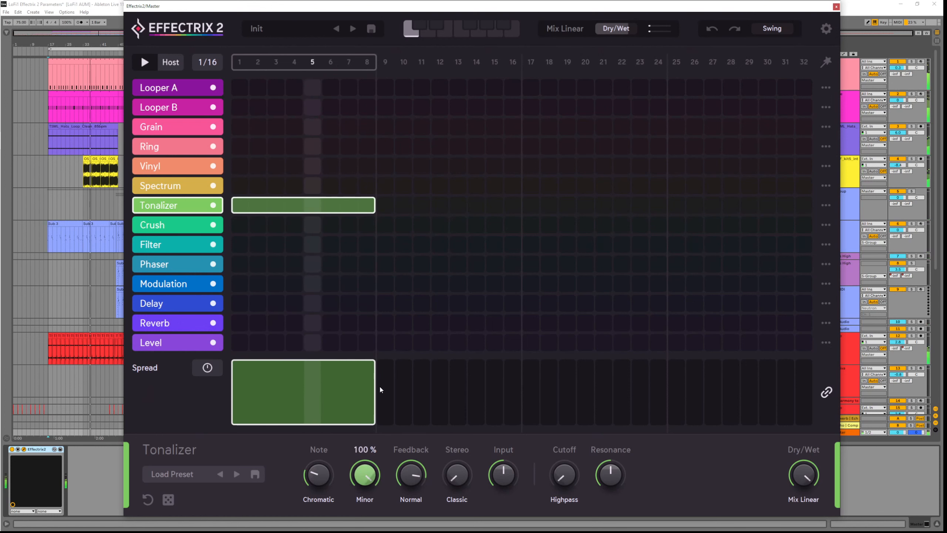
mouse_move(619, 32)
mouse_down()
mouse_move(627, 1)
mouse_move(629, 28)
mouse_up()
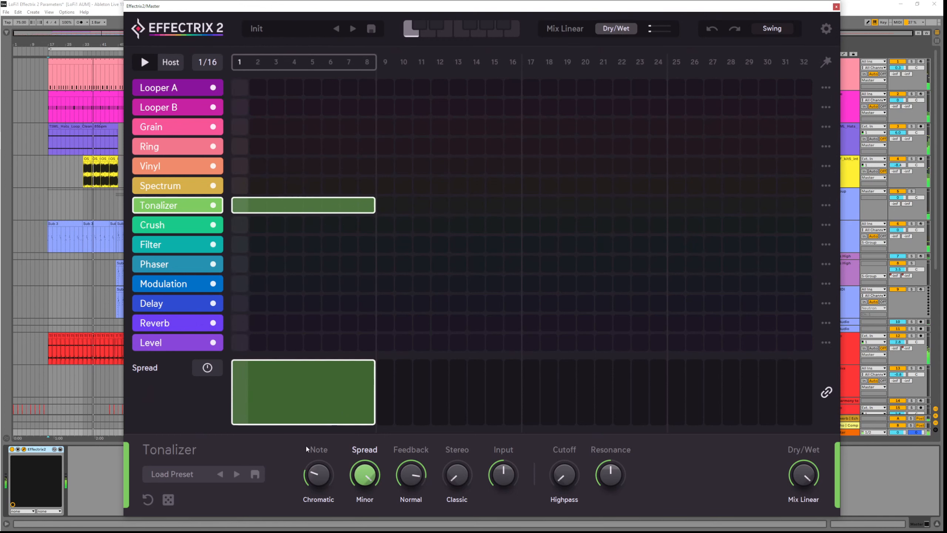
Raise the Tonalizer's Note to D2 and audition the Major 7 and Chromatic Spread types.
mouse_move(316, 484)
mouse_down()
mouse_move(324, 471)
mouse_move(323, 479)
mouse_up()
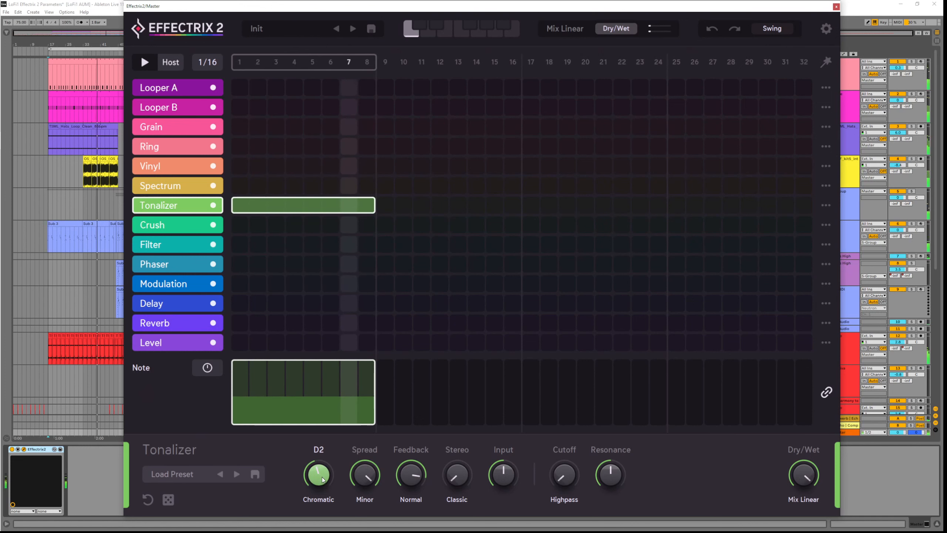
click(369, 499)
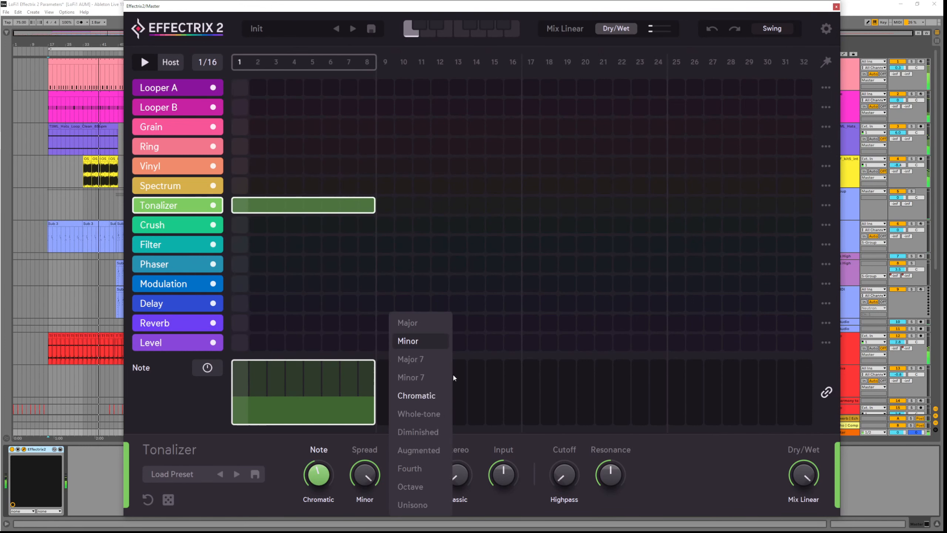
click(430, 358)
click(368, 504)
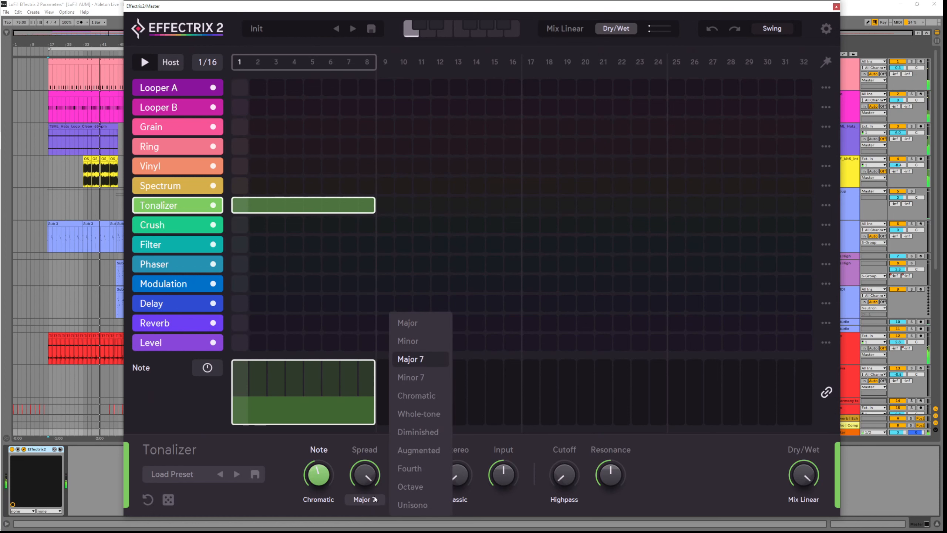
click(433, 396)
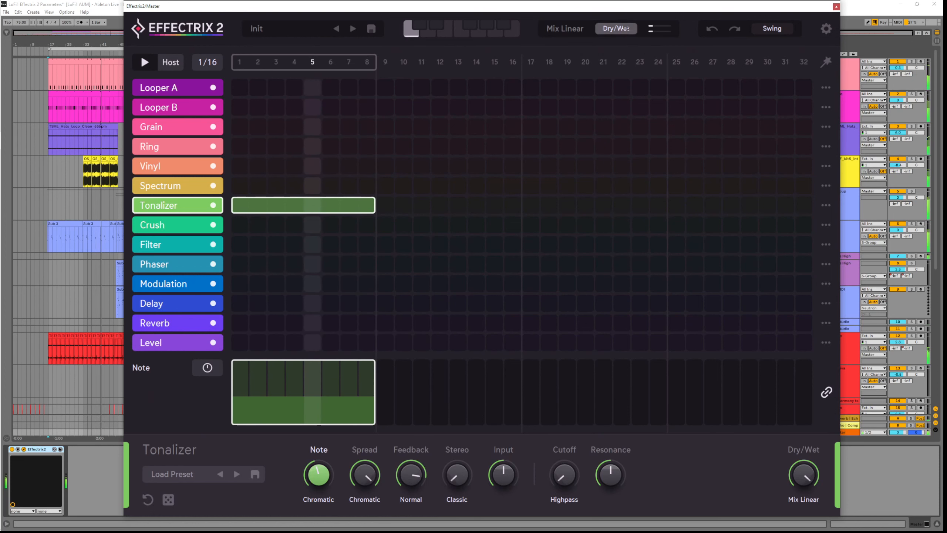
Set the Spread amount to 98.9 %, audition the Octave type, and return the Spread type to Major.
click(373, 477)
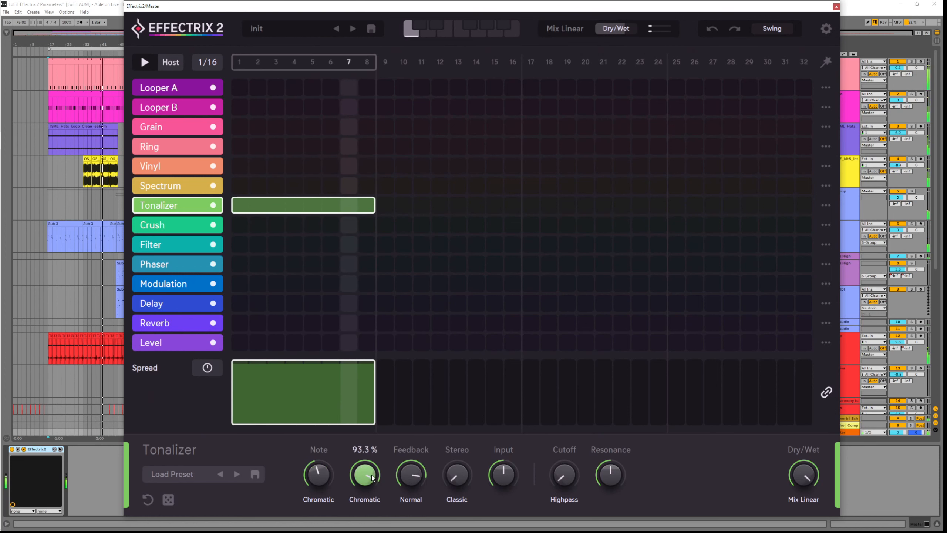
click(369, 499)
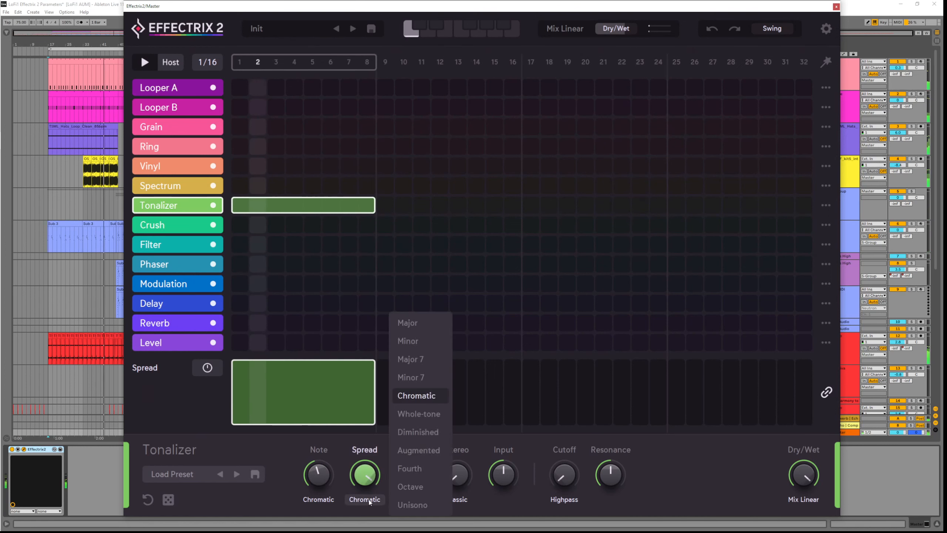
click(417, 487)
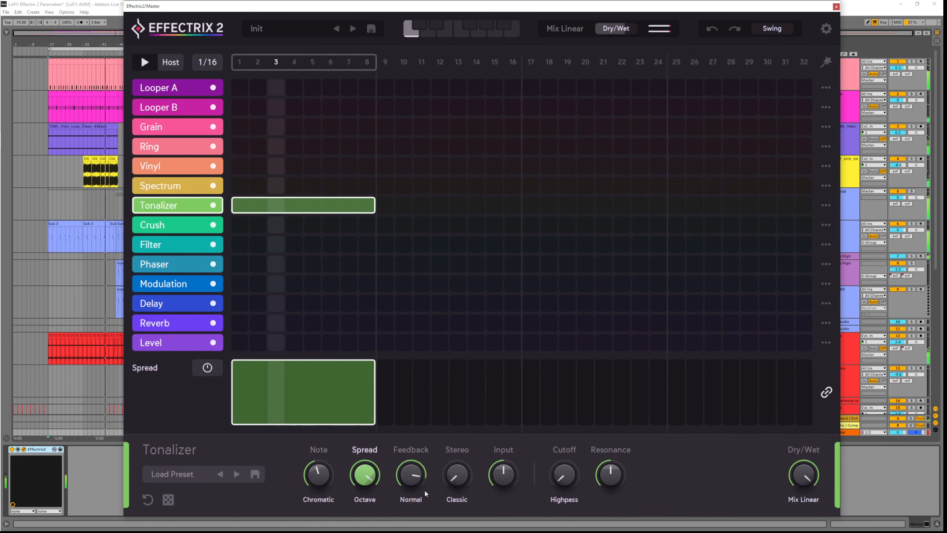
click(365, 499)
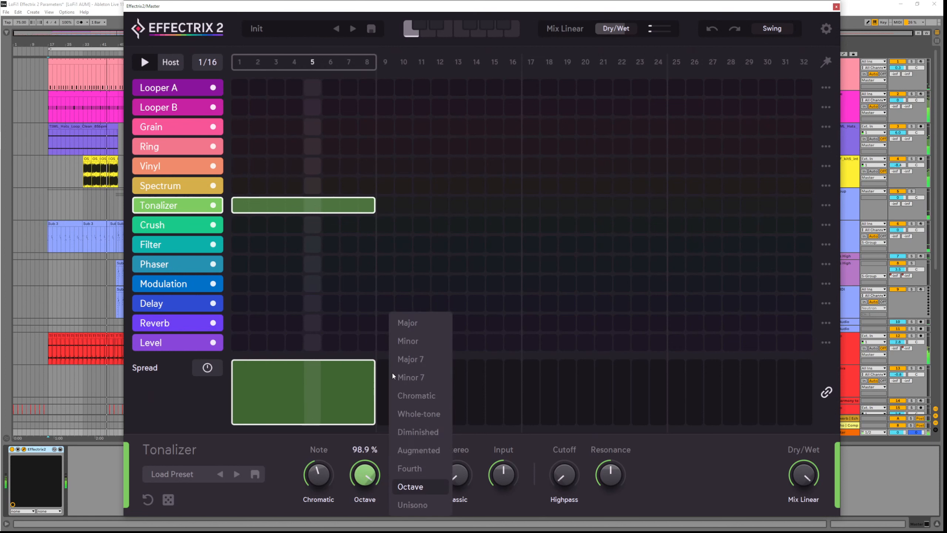
click(410, 328)
Raise the Tonalizer's Feedback to 94.8 %, audition its Inverse mode, and return the mode to Normal.
drag(415, 471, 420, 412)
click(319, 474)
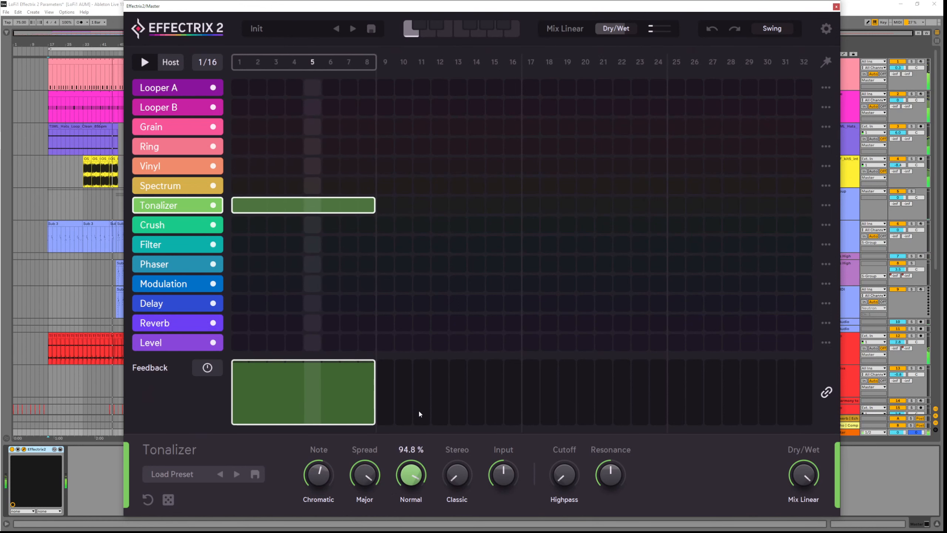
click(415, 502)
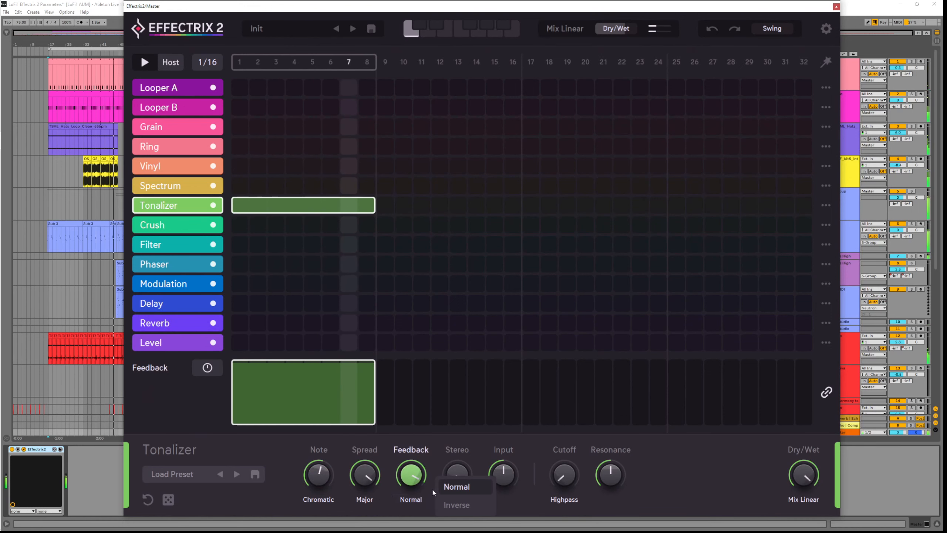
click(468, 507)
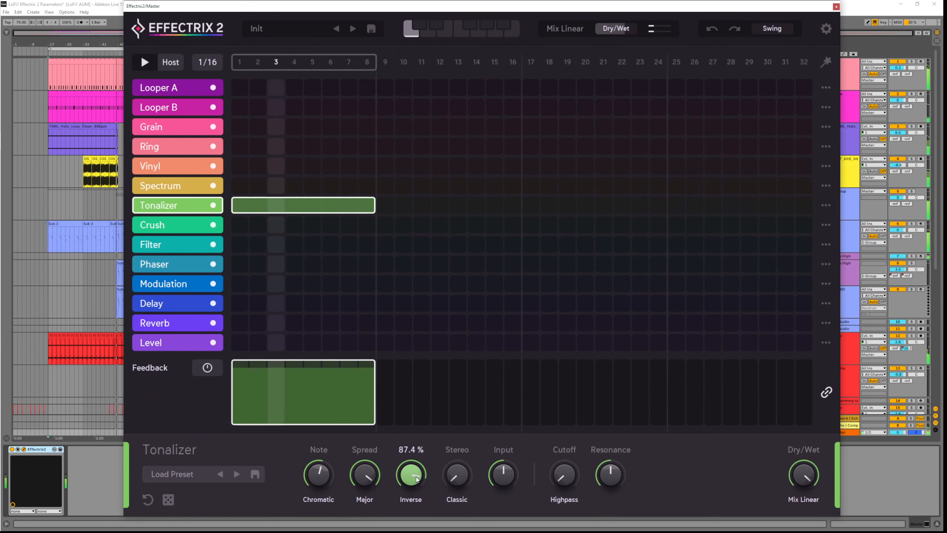
drag(418, 484, 413, 464)
click(411, 499)
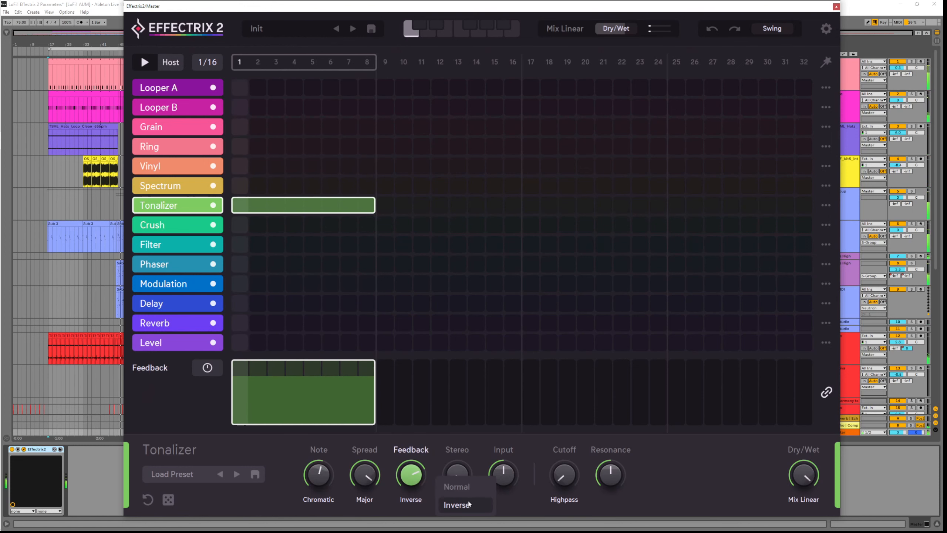
Turn the Tonalizer's Stereo and Spread amounts up fully and switch the Stereo mode from Classic to Chord Pan.
drag(335, 474, 374, 484)
drag(465, 472, 458, 439)
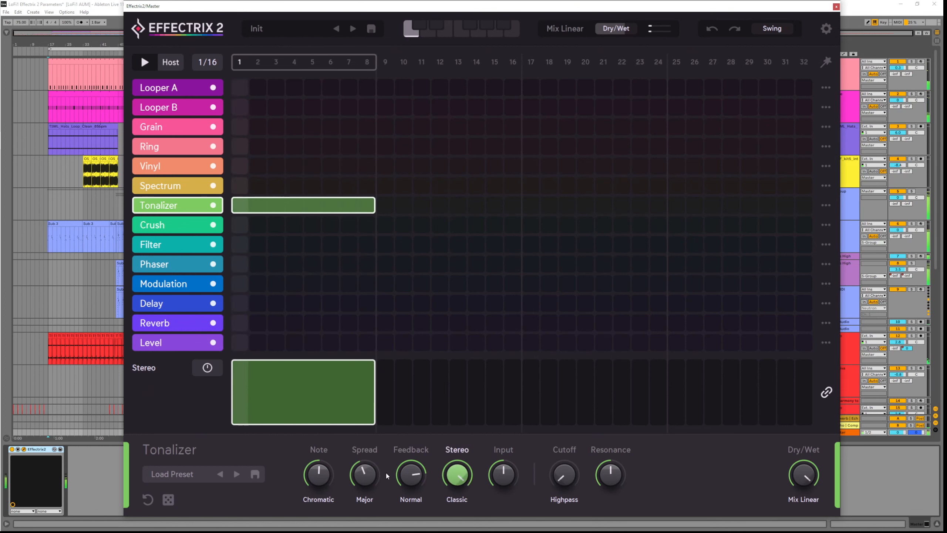
drag(368, 474, 373, 456)
click(456, 499)
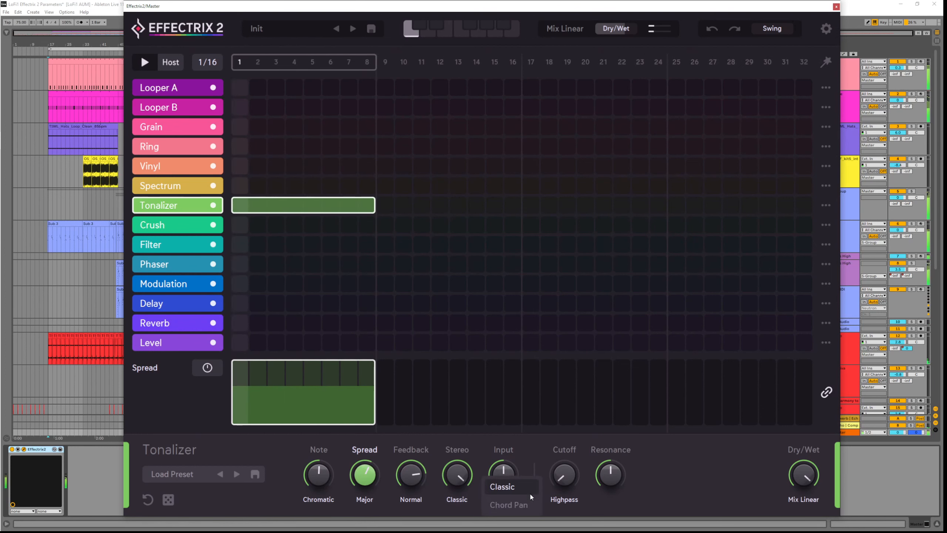
click(515, 505)
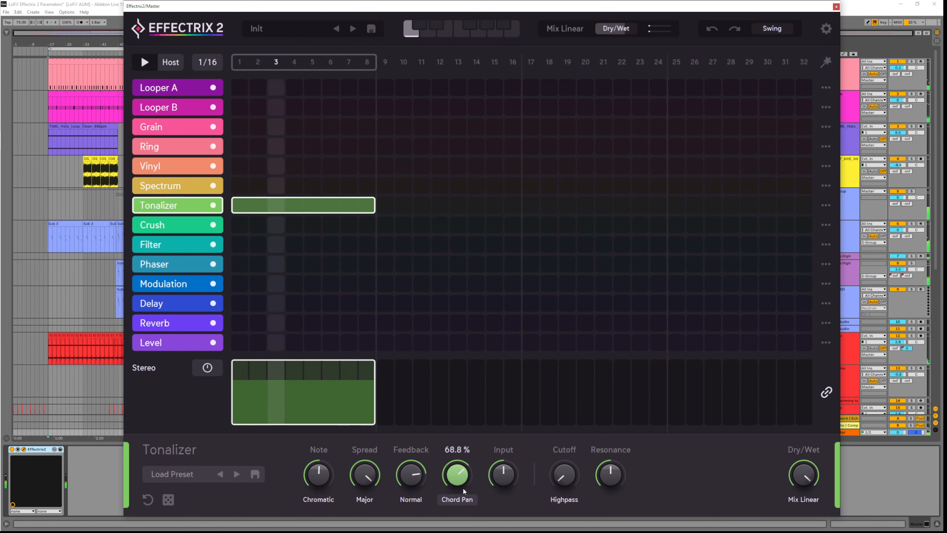
Audition different Feedback amounts and set the Tonalizer's Input level to 91.6 %.
mouse_move(499, 482)
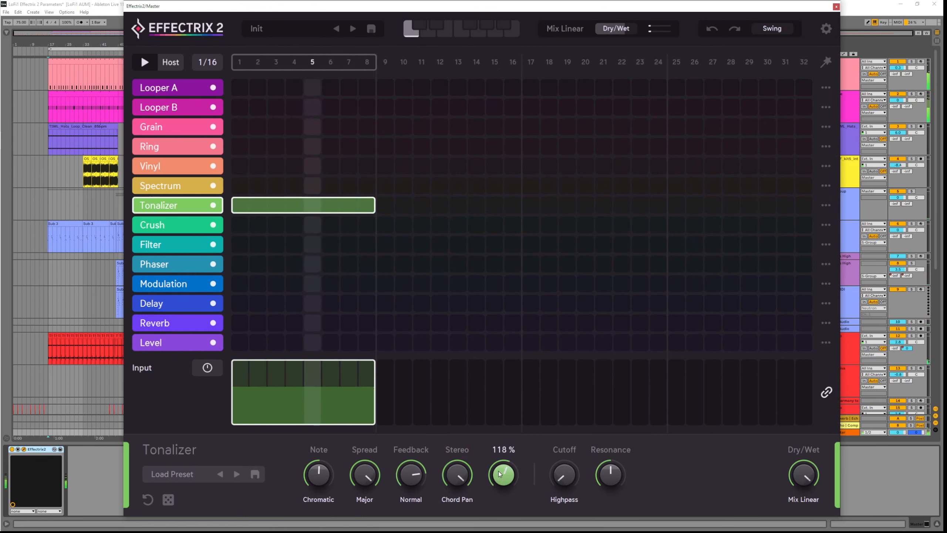
click(405, 479)
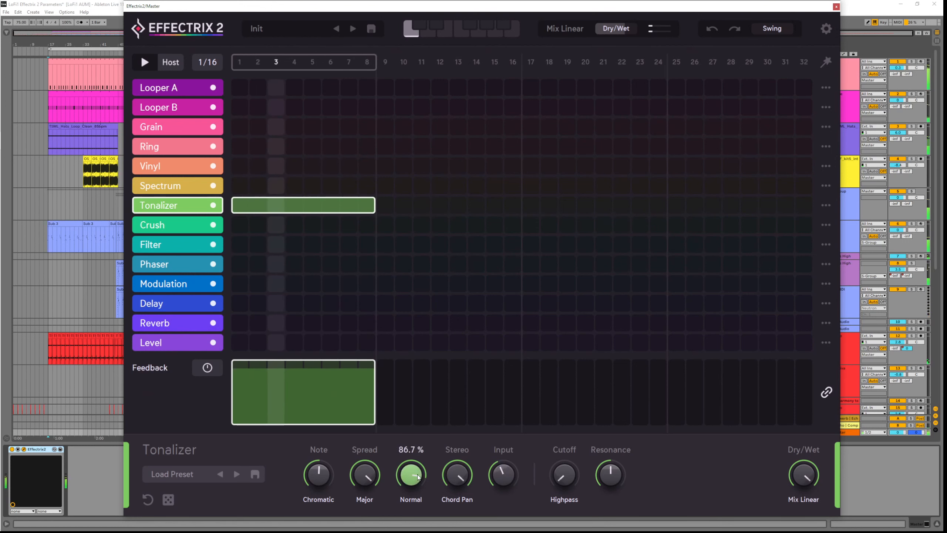
click(504, 473)
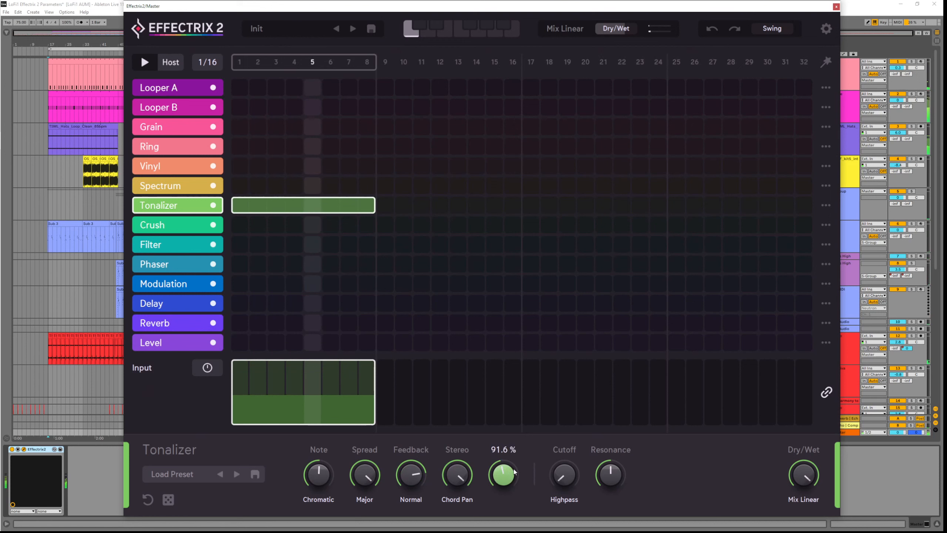
Sweep the Tonalizer's Highpass Cutoff up to about 62 % and back down to 7.35 %.
click(568, 484)
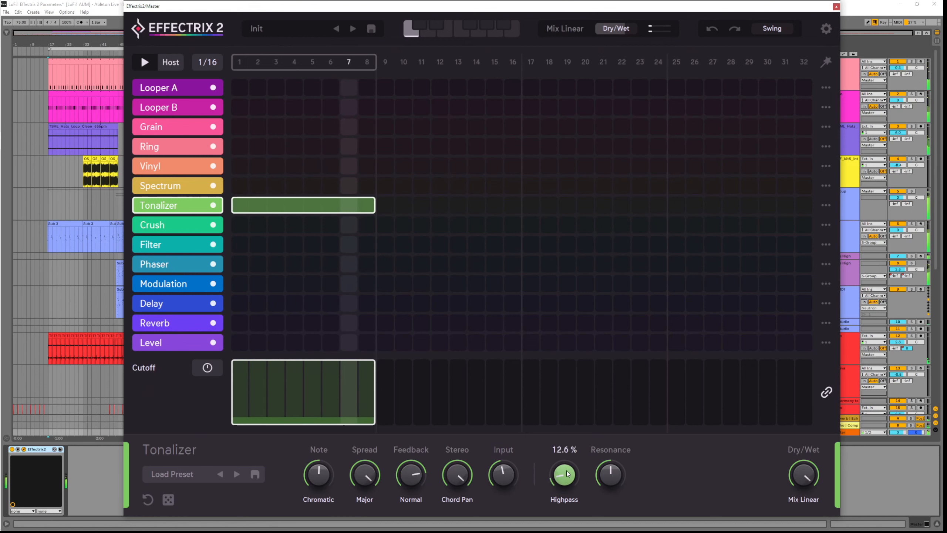
drag(568, 460, 569, 447)
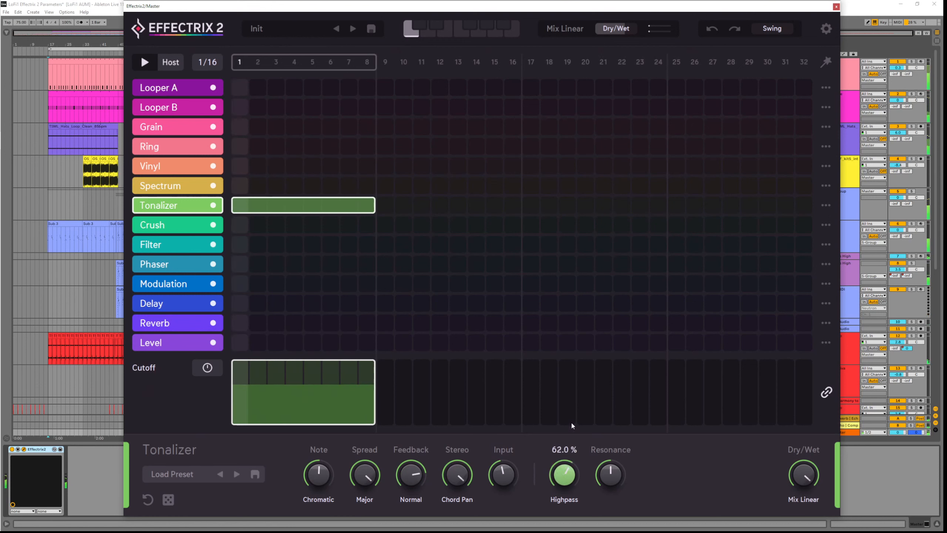
drag(582, 462, 584, 468)
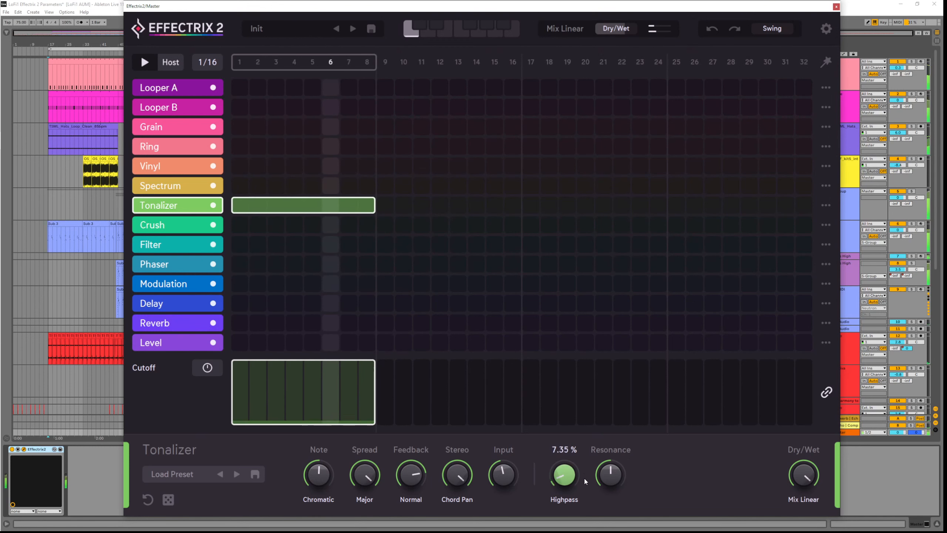
Switch the Tonalizer's filter to Lowpass, raise its Resonance, and lower the Cutoff to about 41 %.
click(576, 500)
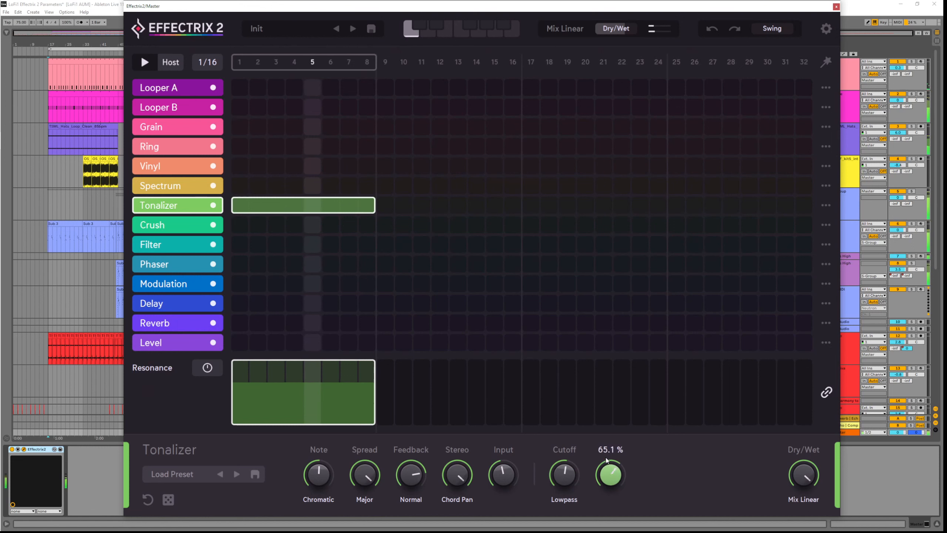
click(566, 472)
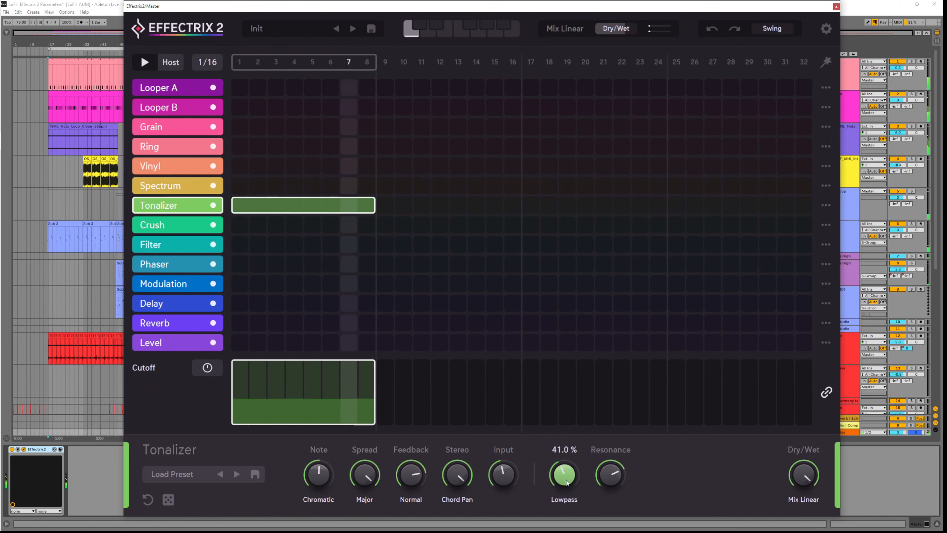
Raise the Feedback and lower the Input level, and reduce the Lowpass filter's Cutoff and Resonance.
drag(405, 479, 409, 471)
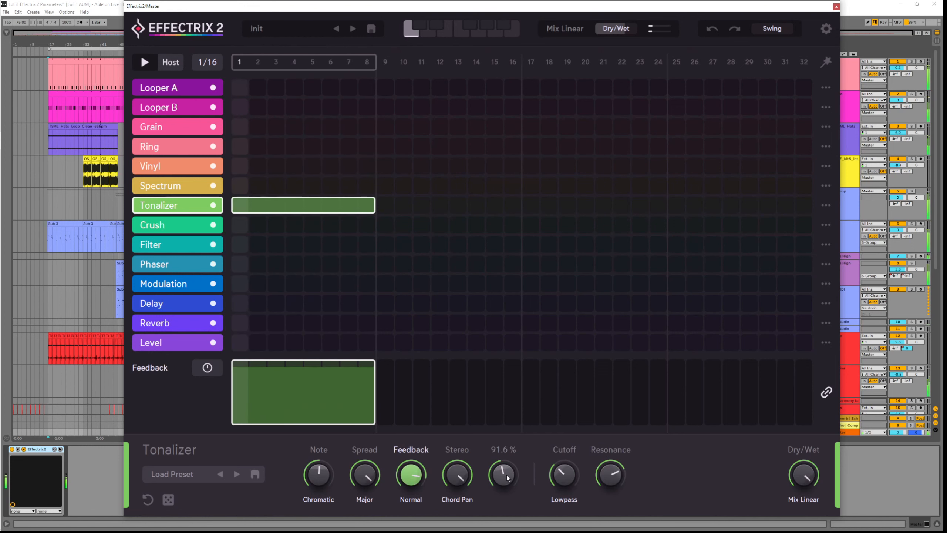
drag(506, 475, 508, 476)
drag(574, 471, 614, 485)
Switch the Tonalizer's filter to Comb and set its Resonance to 44.1 % and Cutoff to 80.9 %.
click(558, 500)
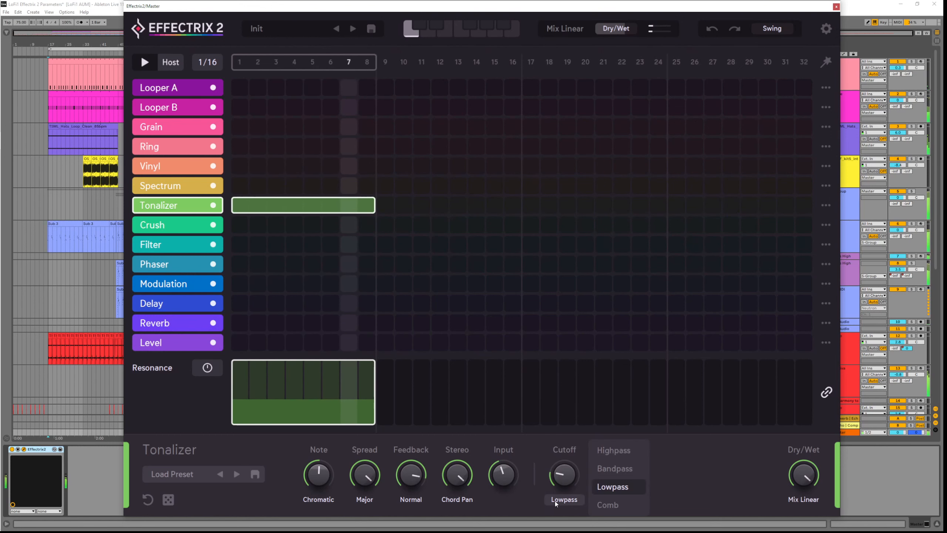
click(606, 505)
drag(569, 481, 561, 462)
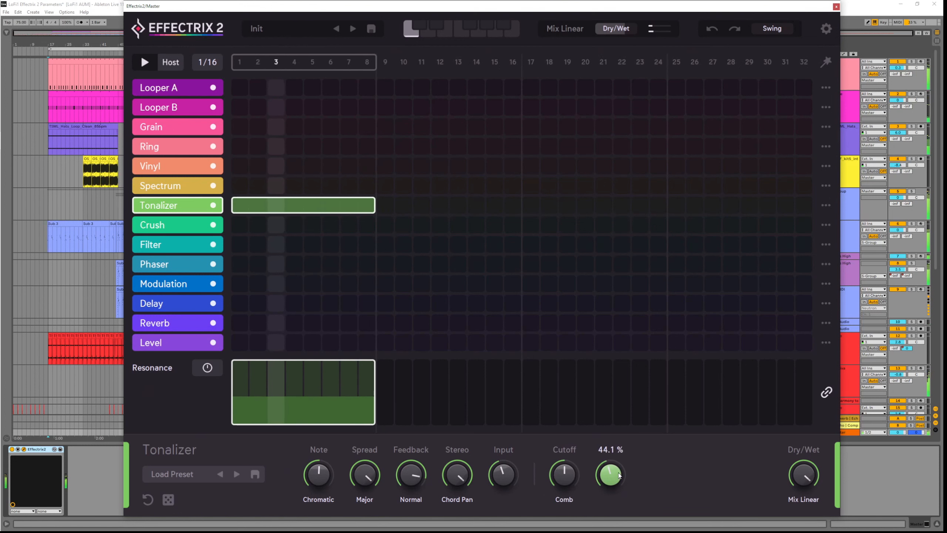
click(558, 473)
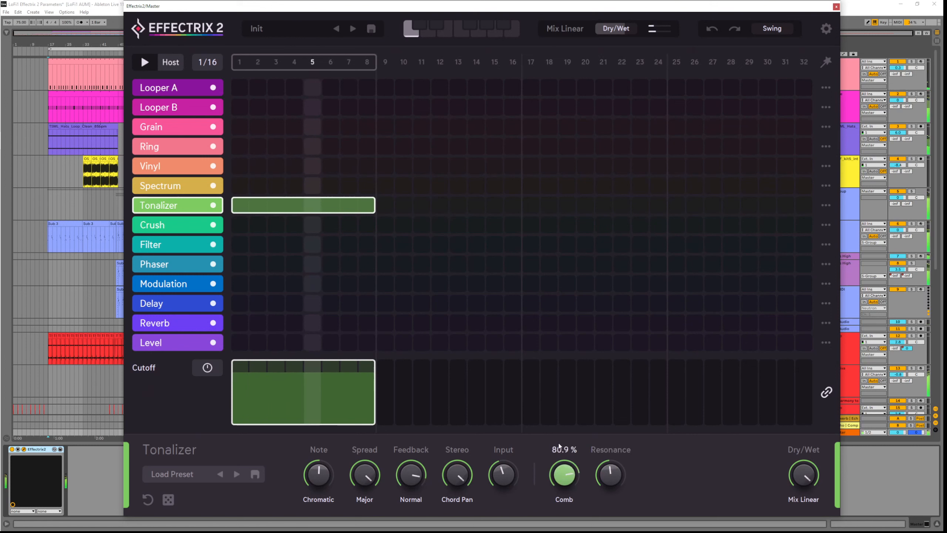
Lower the Tonalizer's Comb filter Cutoff to around a third and switch the Spread mode to Minor.
drag(559, 445, 568, 476)
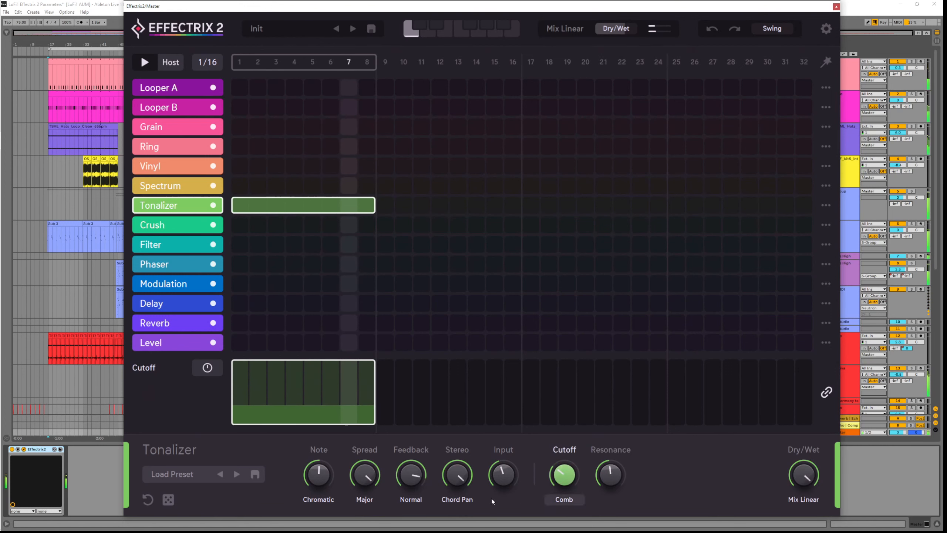
click(364, 499)
click(415, 339)
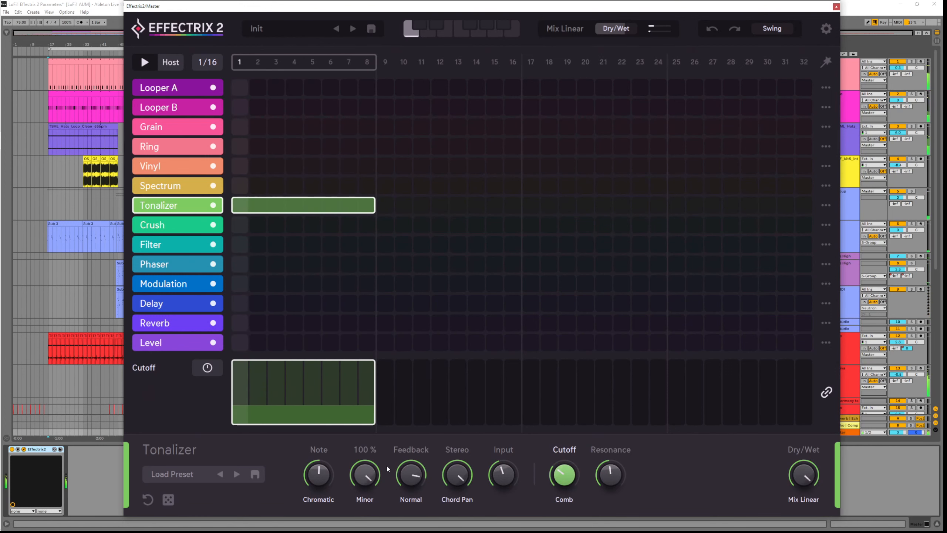
Reduce the Tonalizer's Spread and Feedback, and raise its Input level and Comb filter Cutoff.
mouse_move(324, 472)
drag(369, 469, 423, 489)
drag(501, 478, 554, 438)
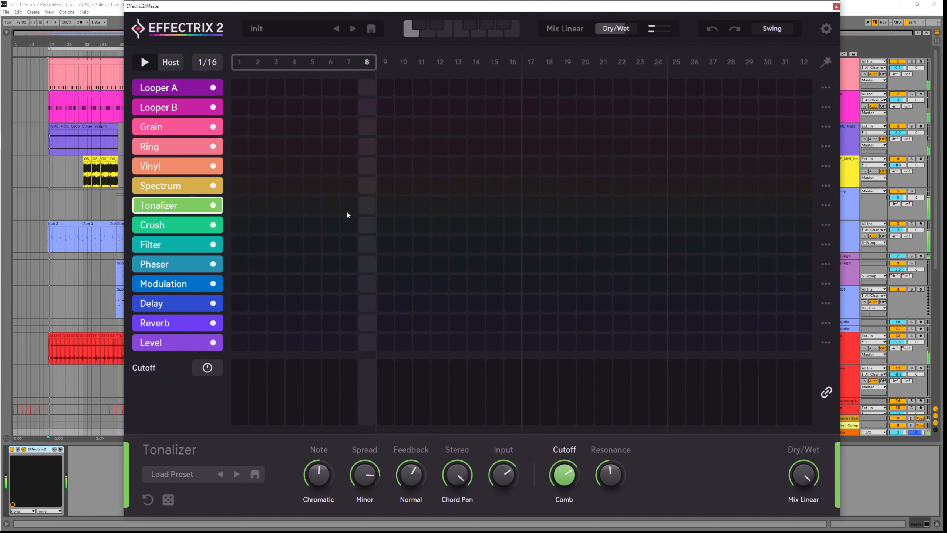
Sequence the Crush effect across steps 1 to 8 and raise its Drive to roughly two thirds.
click(165, 228)
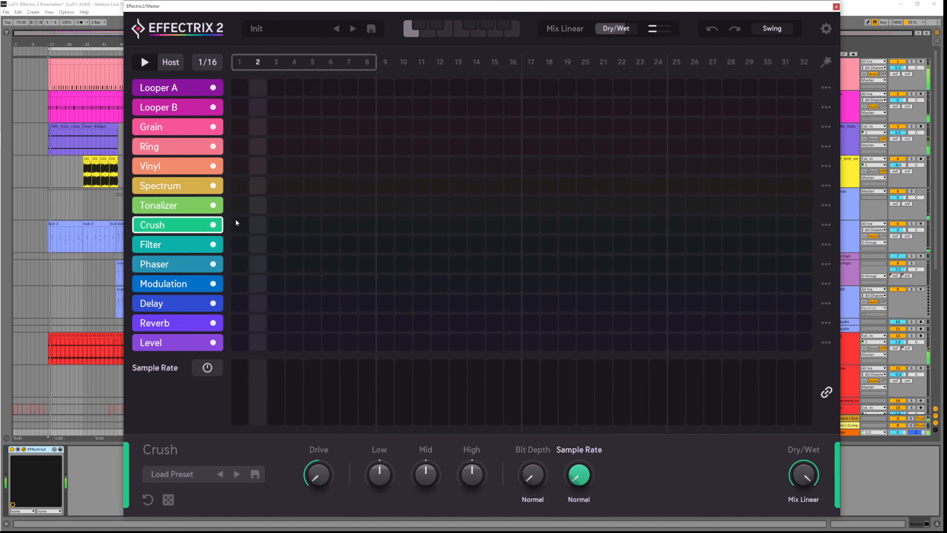
drag(243, 226, 365, 226)
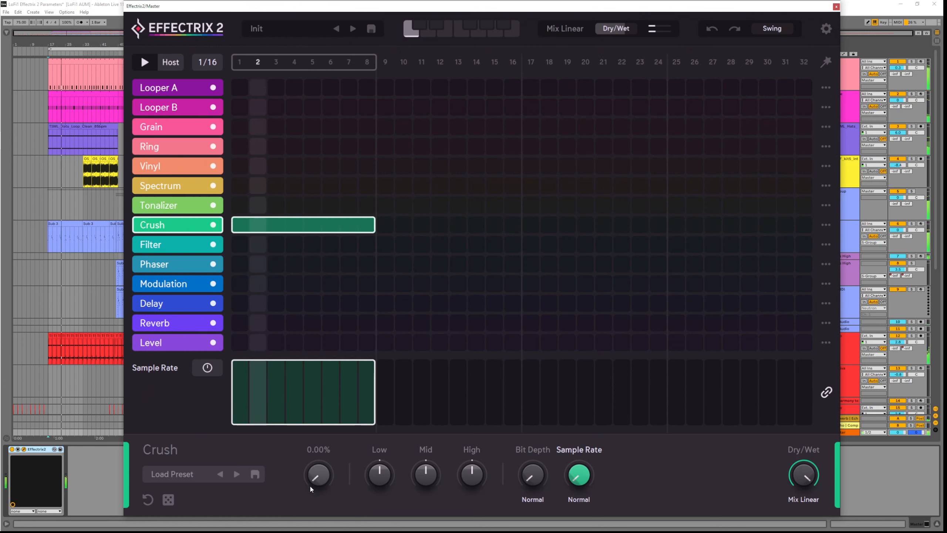
drag(315, 474, 316, 435)
mouse_move(319, 421)
mouse_down()
mouse_move(322, 391)
mouse_move(336, 455)
mouse_move(330, 408)
mouse_up()
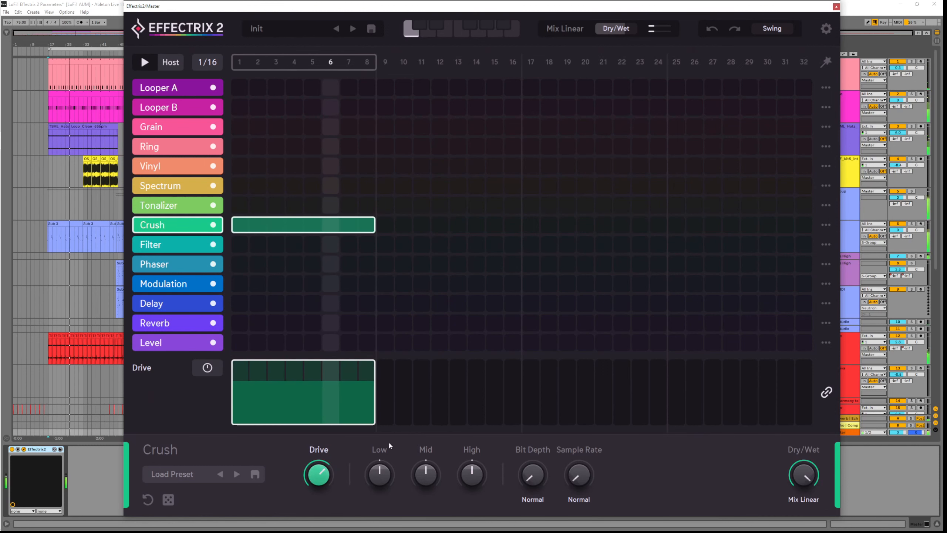
Sweep the Crush's Low, Mid and High levels up and down, leaving Low cut, and turn the Drive down to zero.
drag(428, 471, 385, 471)
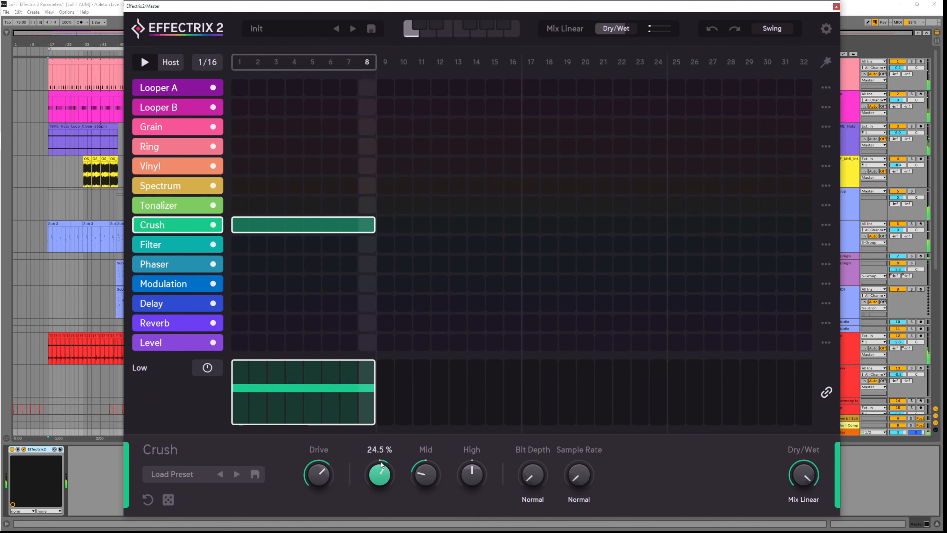
drag(474, 460, 474, 446)
mouse_move(379, 476)
mouse_down()
mouse_move(379, 456)
mouse_move(379, 471)
mouse_up()
drag(471, 471, 467, 503)
drag(425, 481, 424, 444)
drag(381, 472, 380, 511)
drag(462, 484, 468, 432)
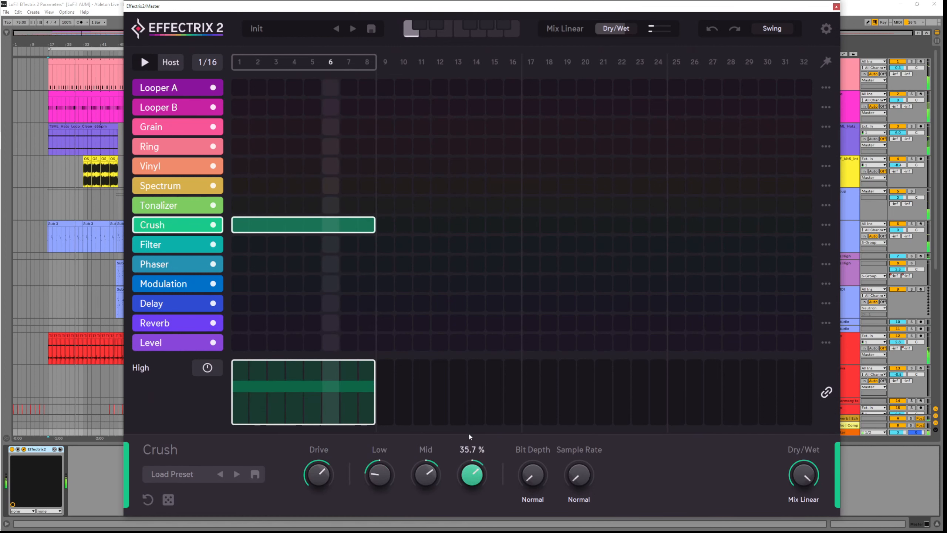
drag(425, 476, 472, 487)
drag(320, 480, 321, 513)
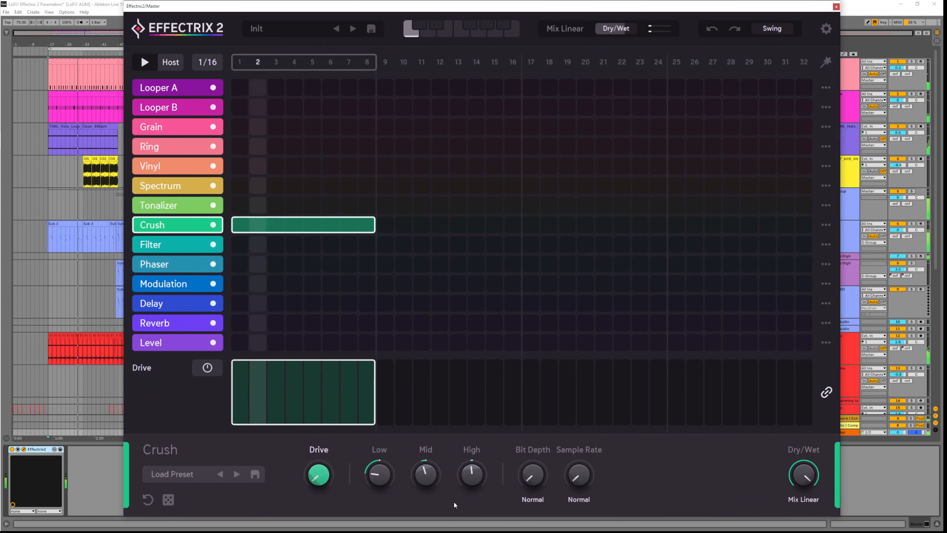
Sweep the Crush's Bit Depth in Normal mode, then again in High mode, returning it to zero.
mouse_move(540, 476)
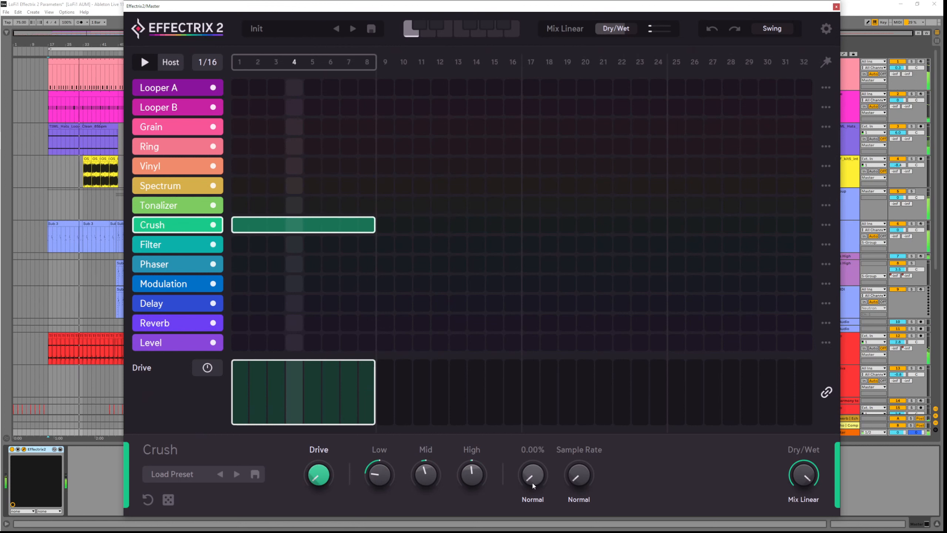
drag(533, 483, 533, 502)
click(534, 503)
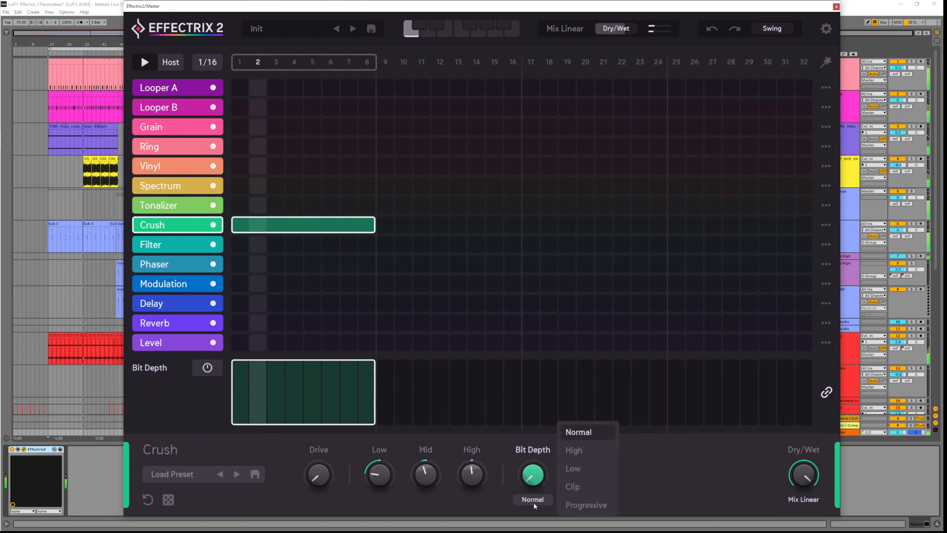
click(582, 451)
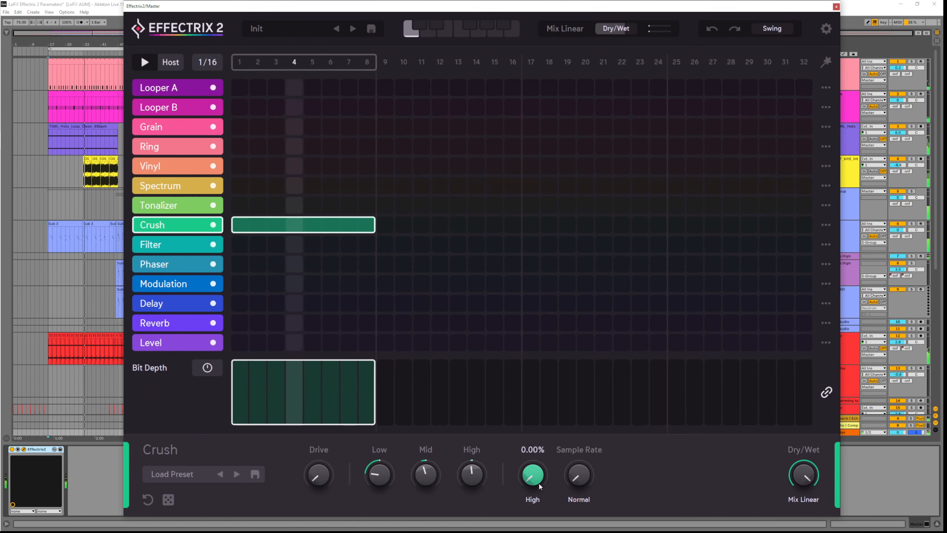
mouse_move(538, 484)
mouse_down()
mouse_move(537, 424)
mouse_move(535, 501)
mouse_up()
Switch the Crush's Bit Depth mode to Low and sweep its amount up and back to zero.
click(534, 502)
click(590, 466)
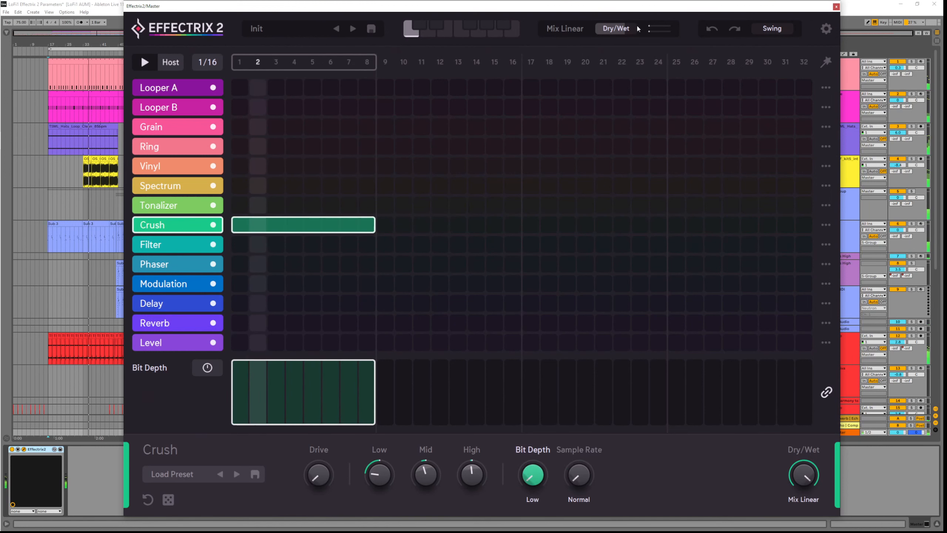
drag(545, 450, 529, 507)
Switch the Crush's Bit Depth mode to Clip and raise its amount to about 34 %.
click(532, 499)
click(571, 491)
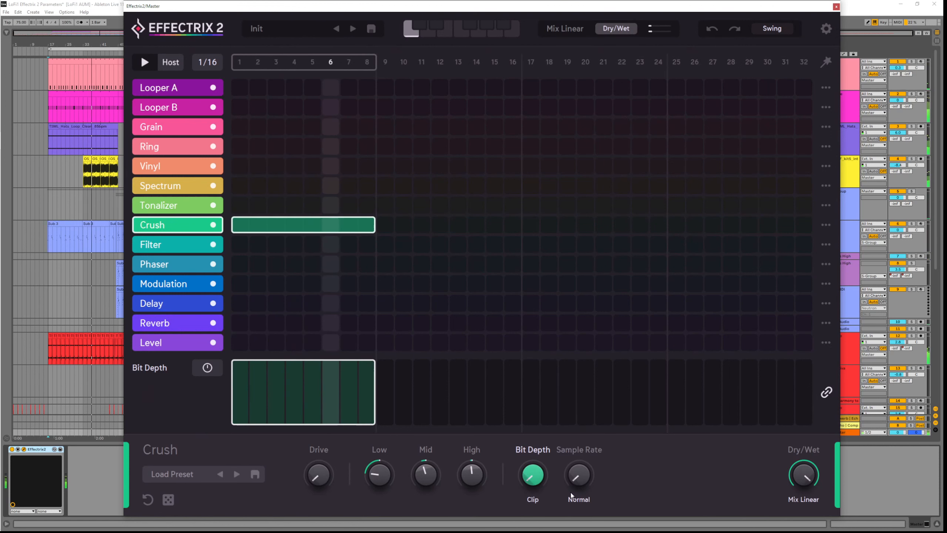
mouse_move(537, 482)
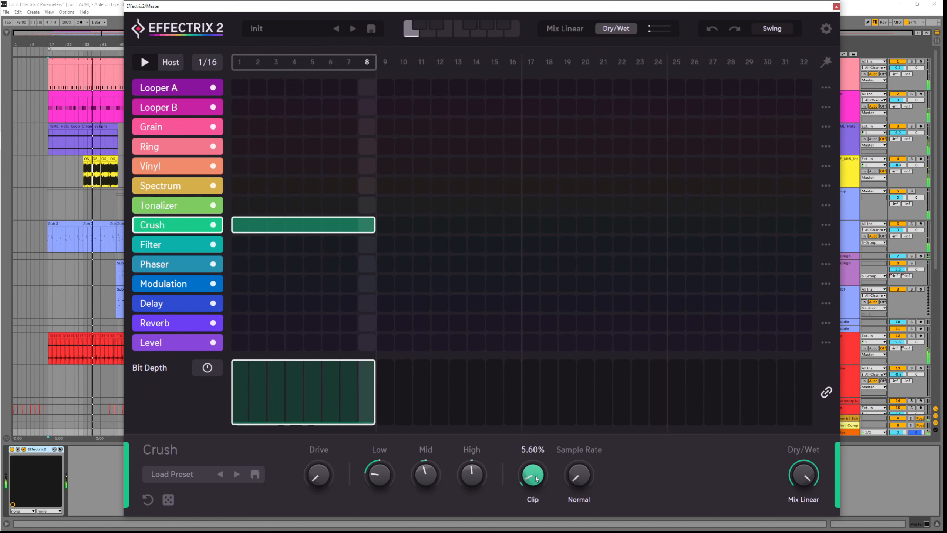
drag(535, 472, 538, 449)
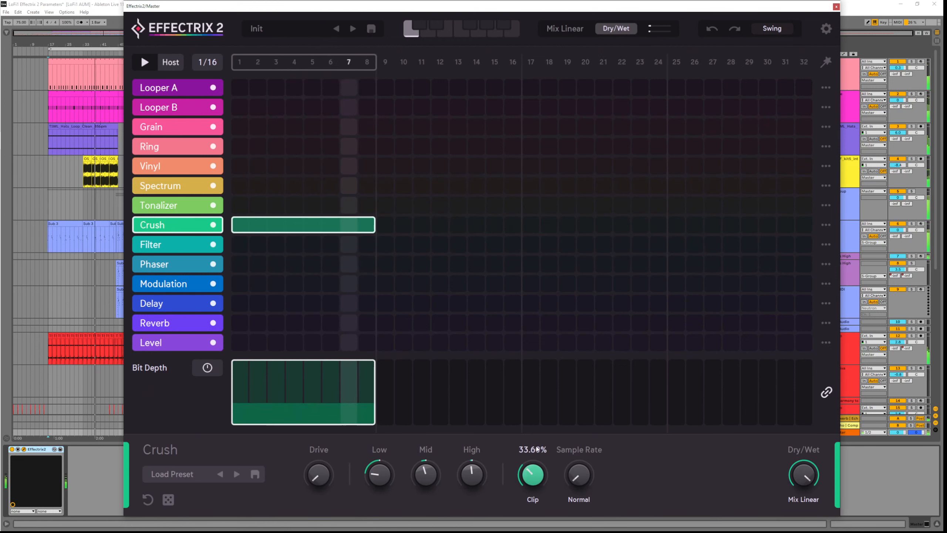
Switch the Crush's Bit Depth mode to Progressive and raise its amount to 54.25 %.
click(533, 500)
click(569, 504)
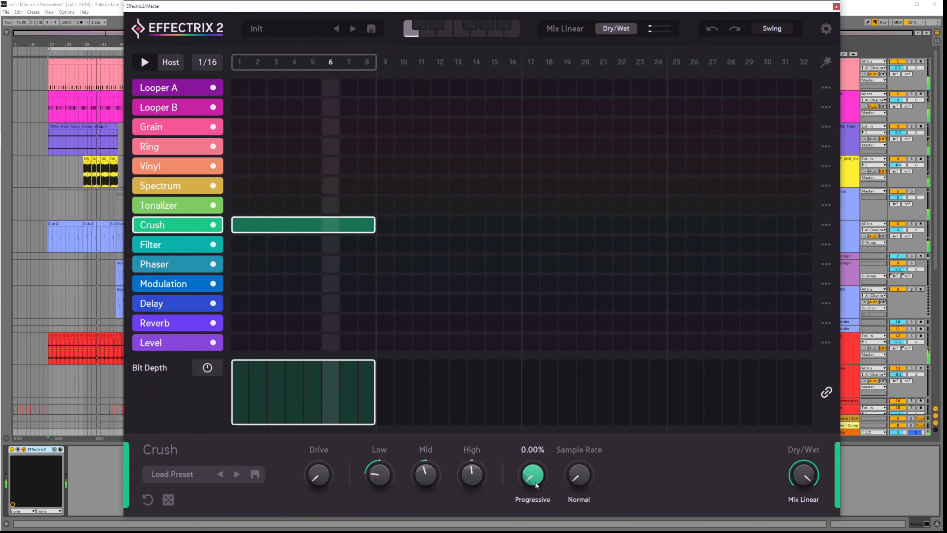
drag(535, 475, 535, 473)
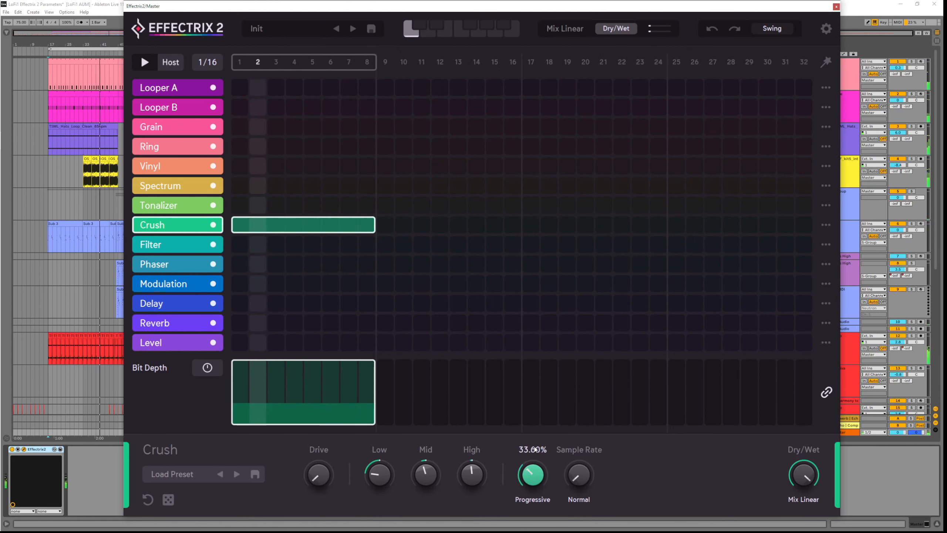
mouse_move(540, 431)
mouse_down()
mouse_move(553, 395)
mouse_move(554, 431)
mouse_up()
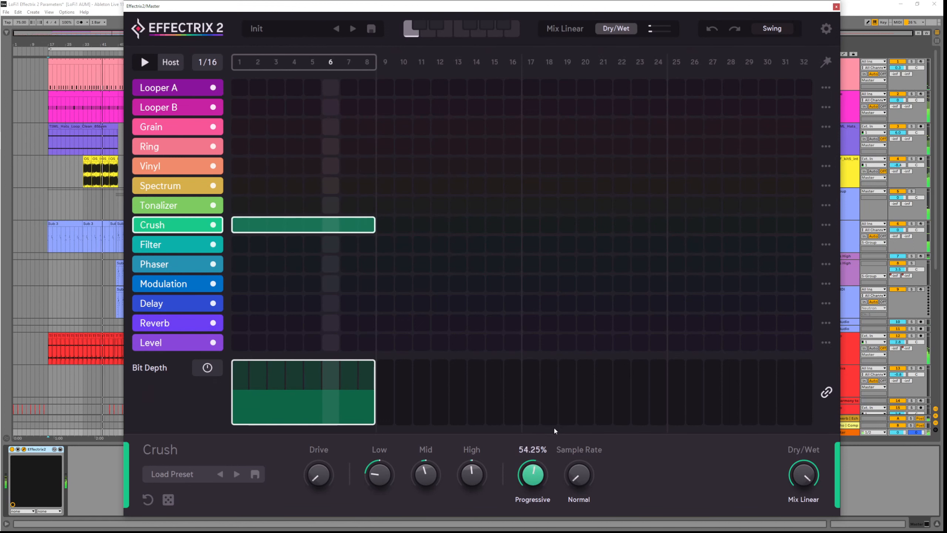
Sweep the Crush's Sample Rate in Normal mode up past 37 % and back to zero.
click(584, 480)
drag(584, 482, 580, 449)
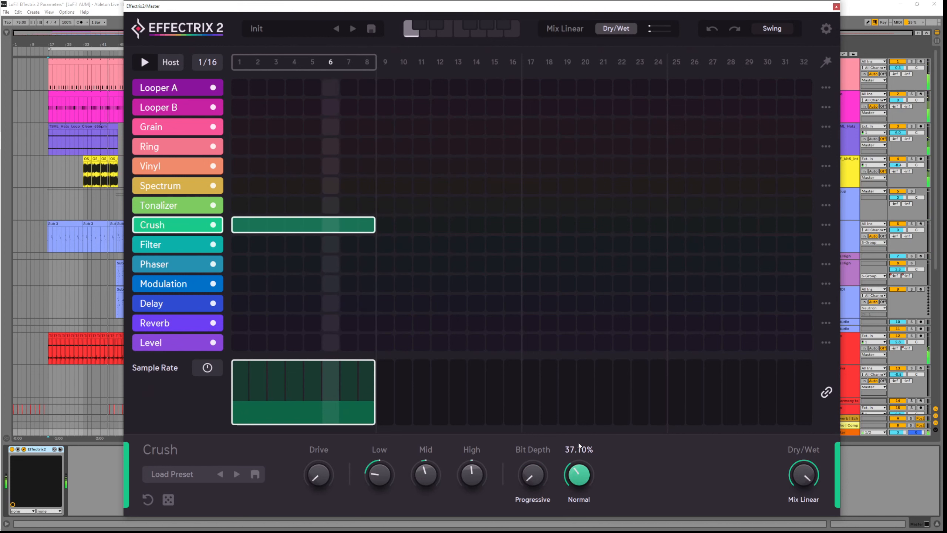
drag(579, 431, 580, 501)
Switch the Crush's Sample Rate mode to Dynamic and sweep its amount up and back to zero.
click(581, 501)
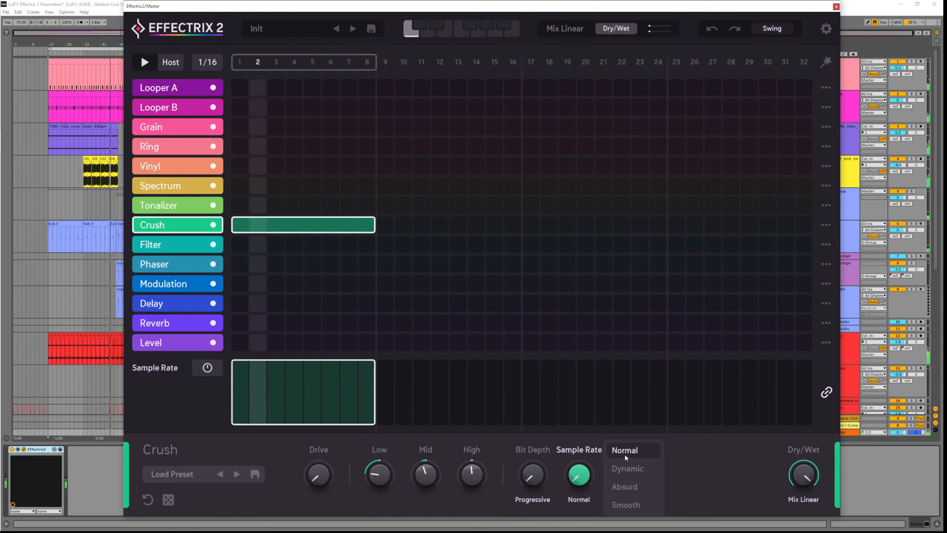
click(625, 468)
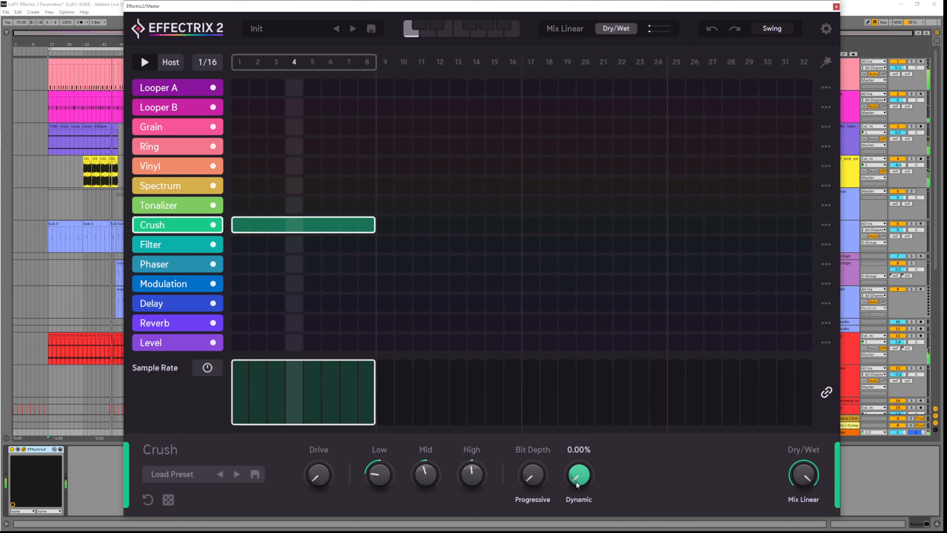
drag(577, 469, 597, 410)
Sweep the Crush's Sample Rate in Absurd mode, then change its mode to Smooth.
click(579, 499)
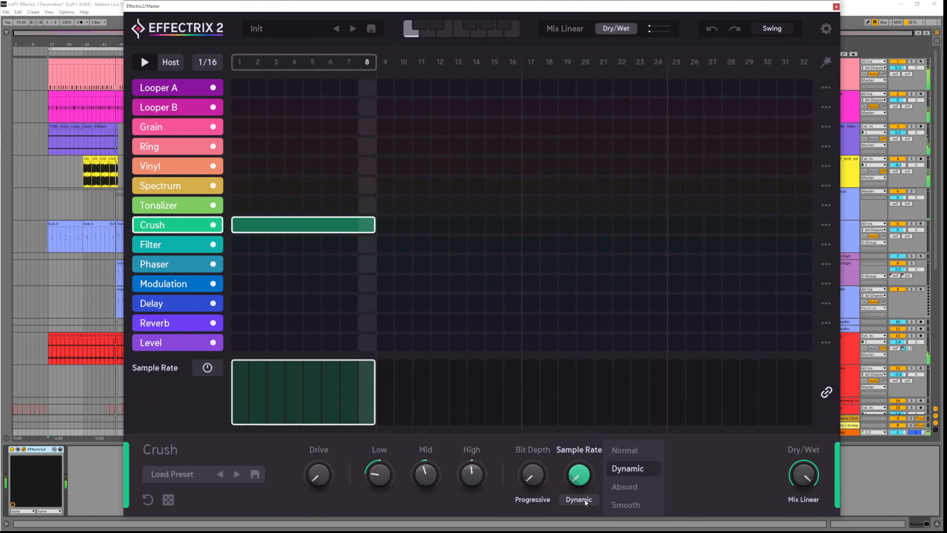
click(622, 487)
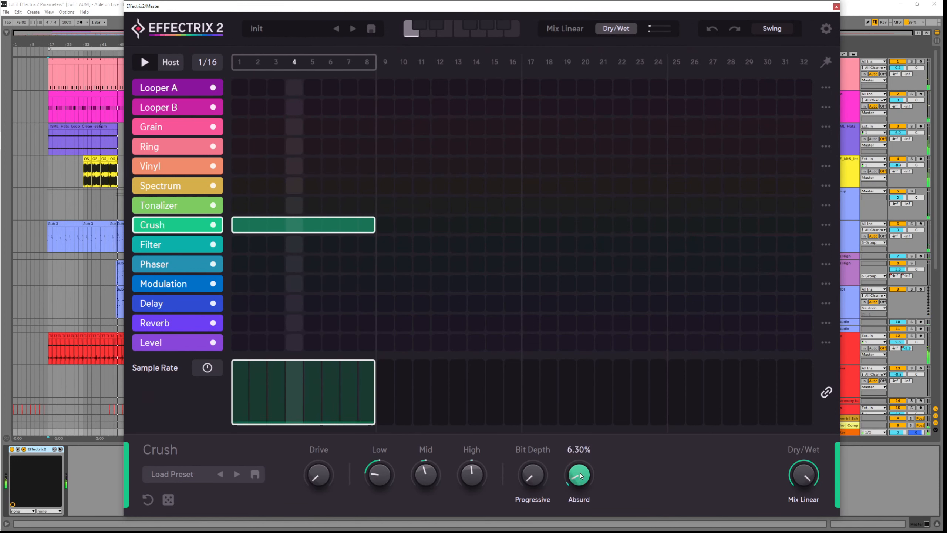
drag(580, 466, 592, 443)
click(587, 501)
click(620, 505)
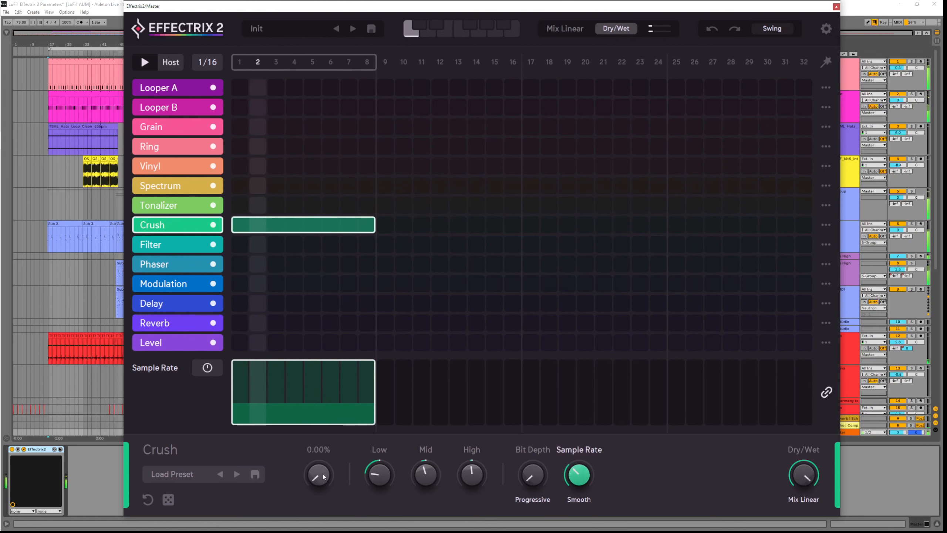
Raise the Crush's Drive, Low and High, lower its Mid, and set the Smooth Sample Rate to about 54.6 %.
drag(319, 474, 324, 448)
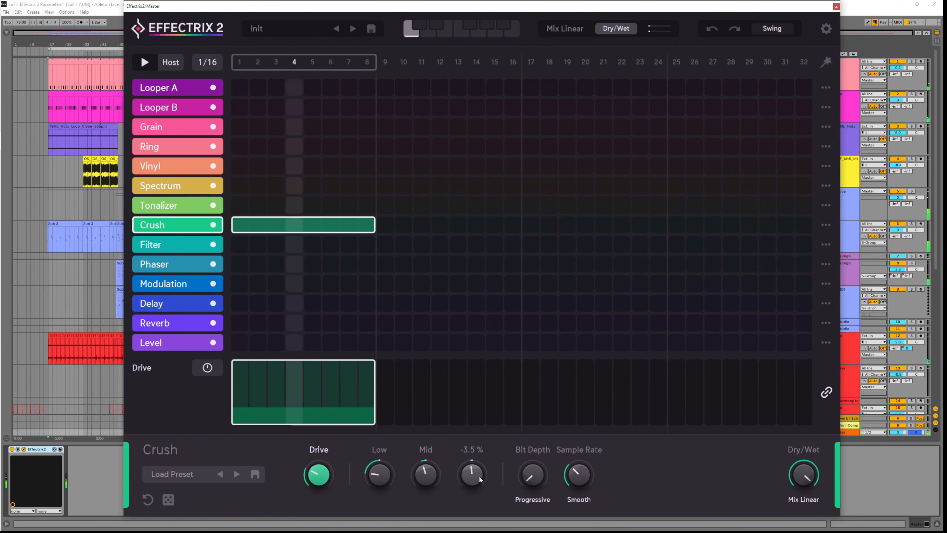
drag(478, 476, 475, 453)
drag(426, 474, 386, 464)
drag(579, 476, 580, 470)
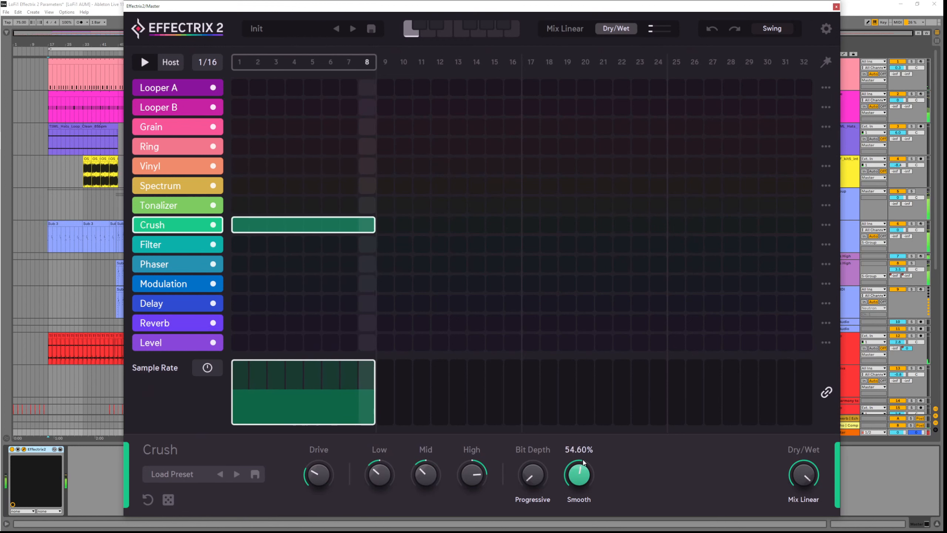
Sweep the Progressive Bit Depth up to about 64 % and back to zero, and slightly reduce the Crush's High and Drive.
drag(519, 480, 529, 413)
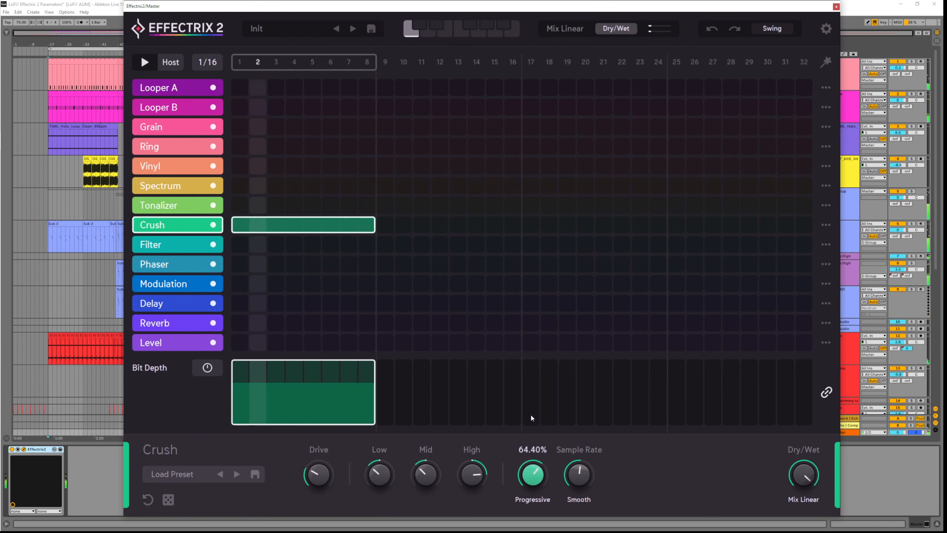
drag(539, 450, 540, 481)
click(472, 474)
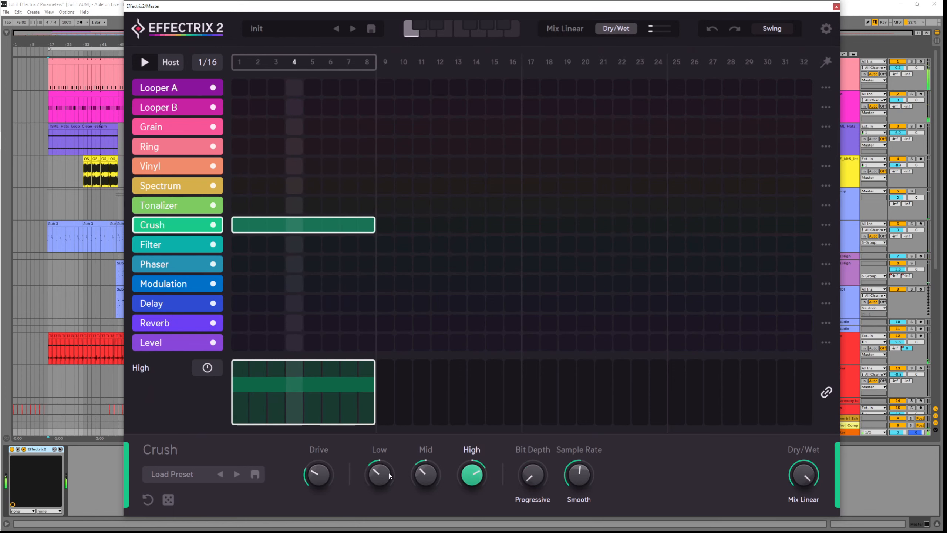
click(313, 469)
drag(313, 470, 325, 488)
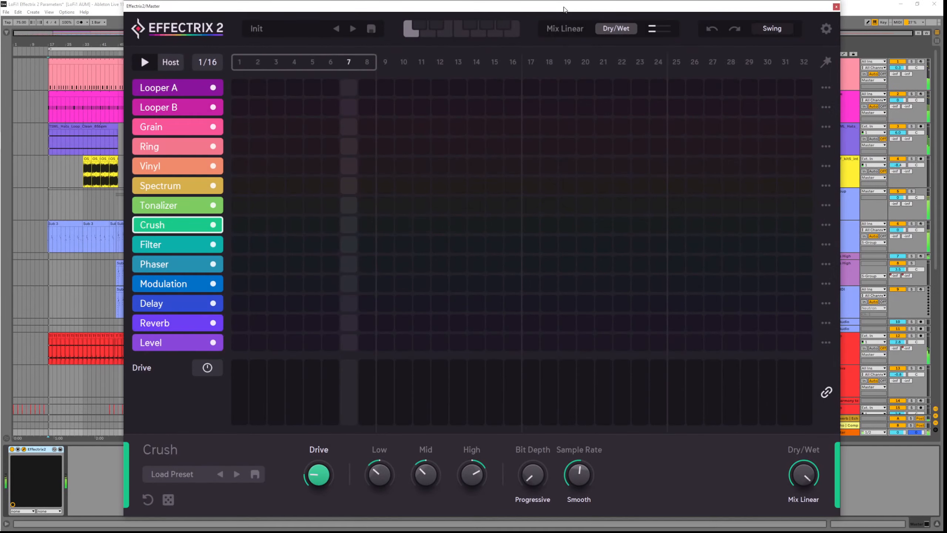
Sequence the Filter effect across steps 1 to 8 and look through its available filter types.
click(190, 245)
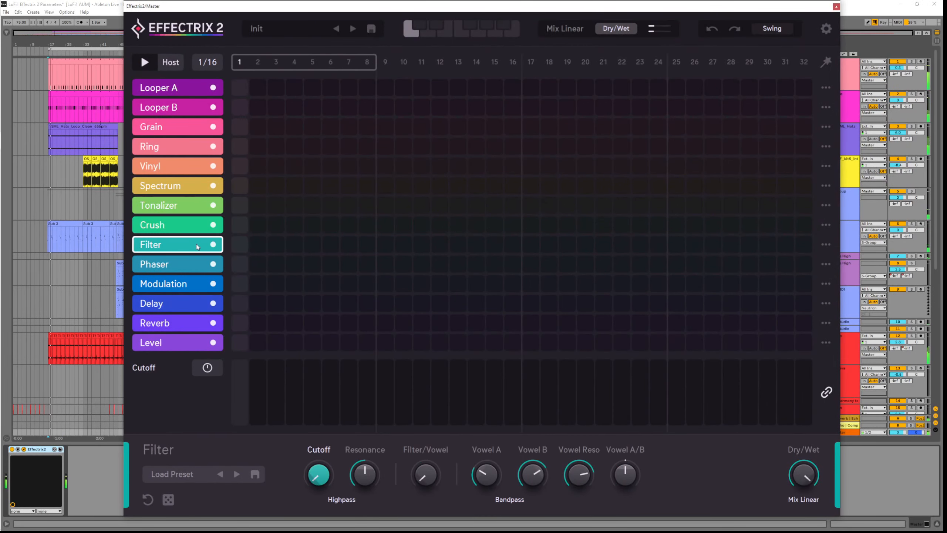
drag(240, 246, 371, 250)
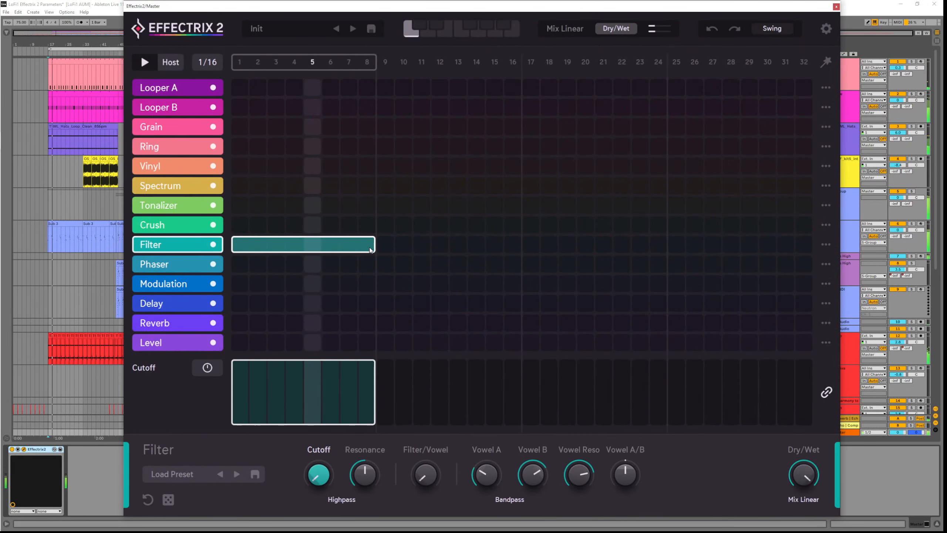
click(341, 500)
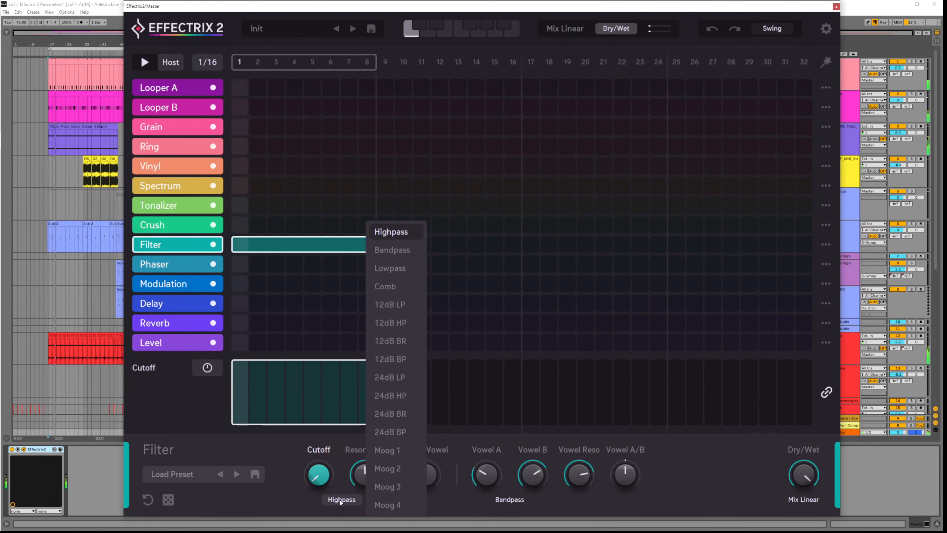
click(340, 500)
click(340, 501)
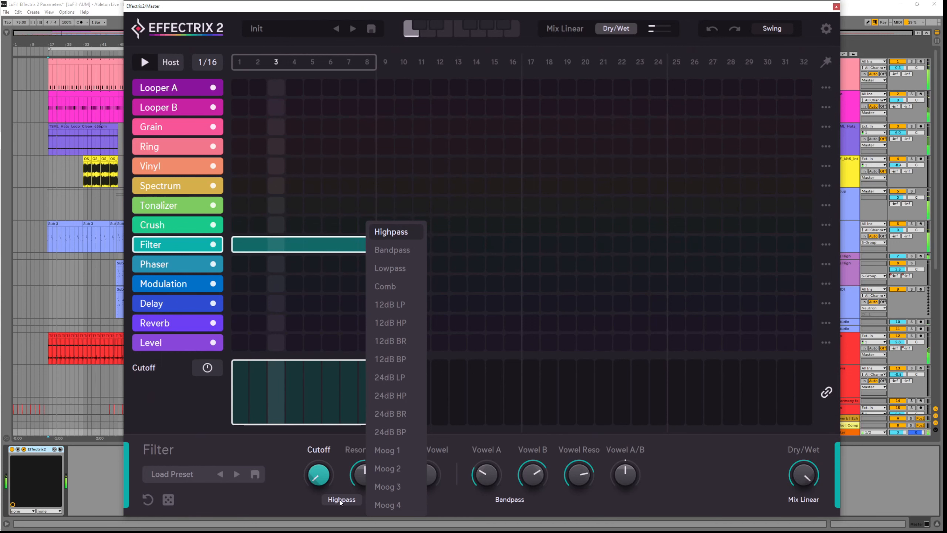
click(339, 500)
Sweep the Filter's Highpass Cutoff and change the filter type to Bandpass.
mouse_move(319, 476)
mouse_down()
mouse_move(319, 413)
mouse_move(331, 474)
mouse_move(327, 404)
mouse_move(334, 471)
mouse_up()
click(341, 499)
click(413, 253)
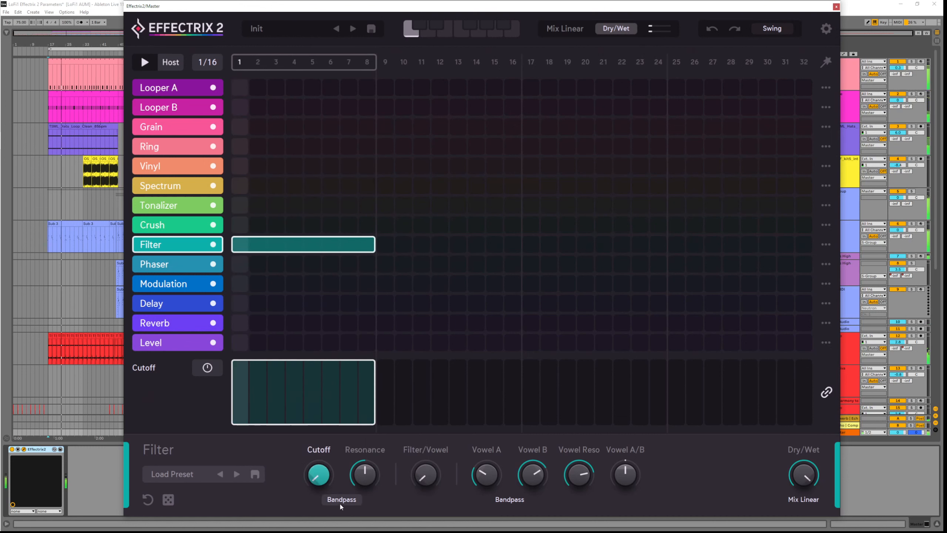
Sweep the Filter's Cutoff and change the filter type to Comb.
click(340, 499)
click(379, 265)
mouse_move(242, 421)
mouse_down()
mouse_move(326, 389)
mouse_move(326, 414)
mouse_move(327, 375)
mouse_up()
click(342, 499)
click(389, 285)
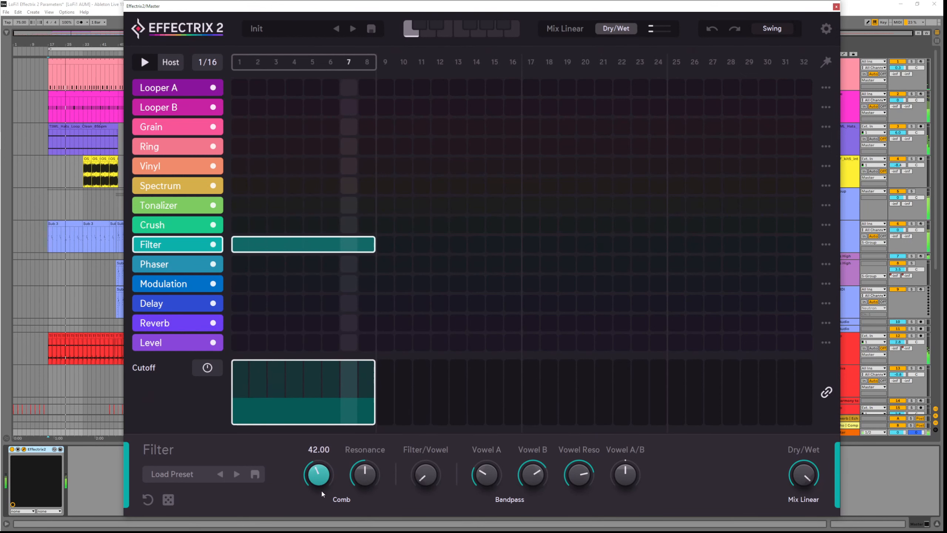
Change the filter type to Moog 1, raise the Resonance, and sweep the Cutoff up to its maximum.
click(343, 499)
click(382, 451)
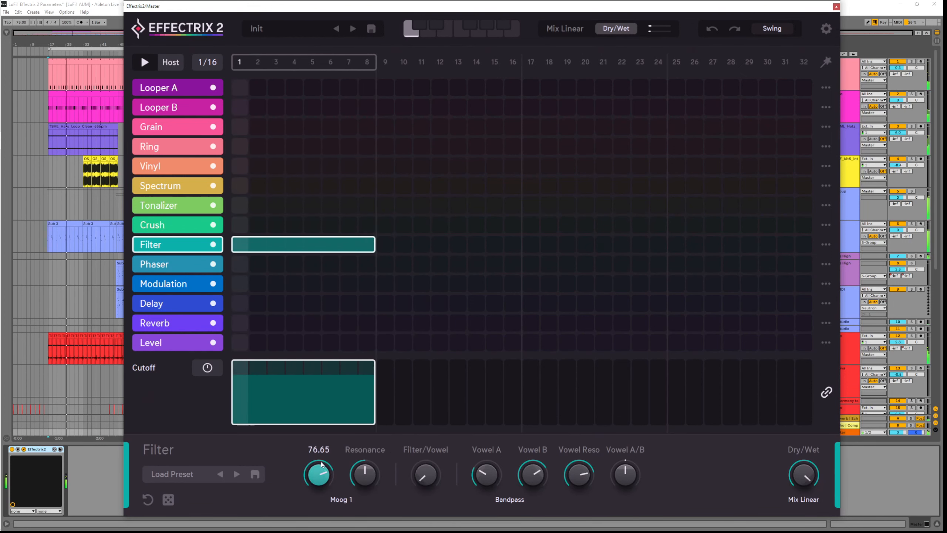
drag(323, 497, 330, 477)
drag(367, 476, 369, 454)
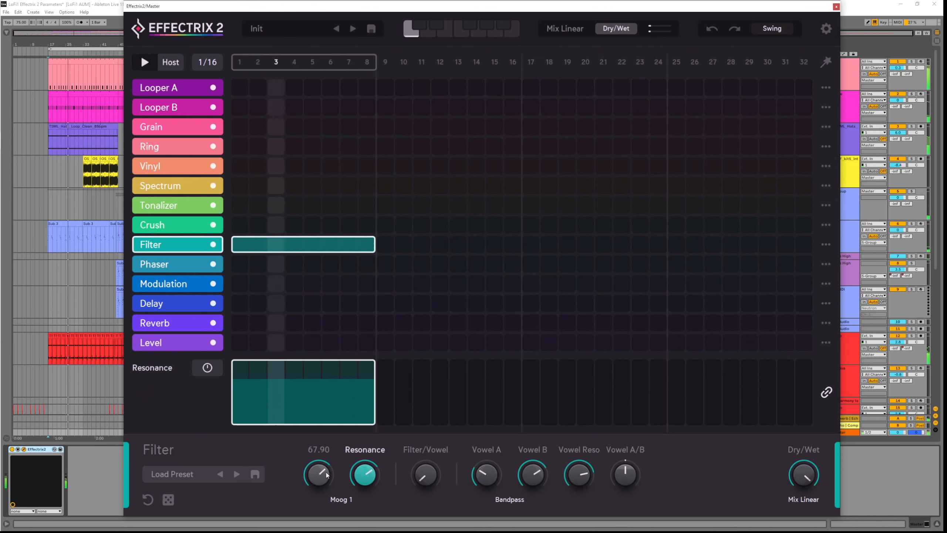
drag(322, 475, 365, 482)
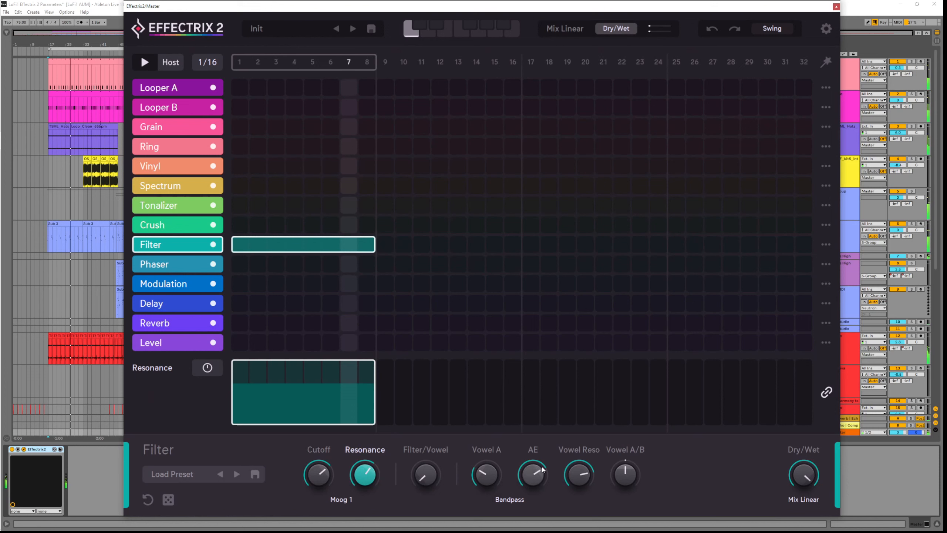
mouse_move(434, 478)
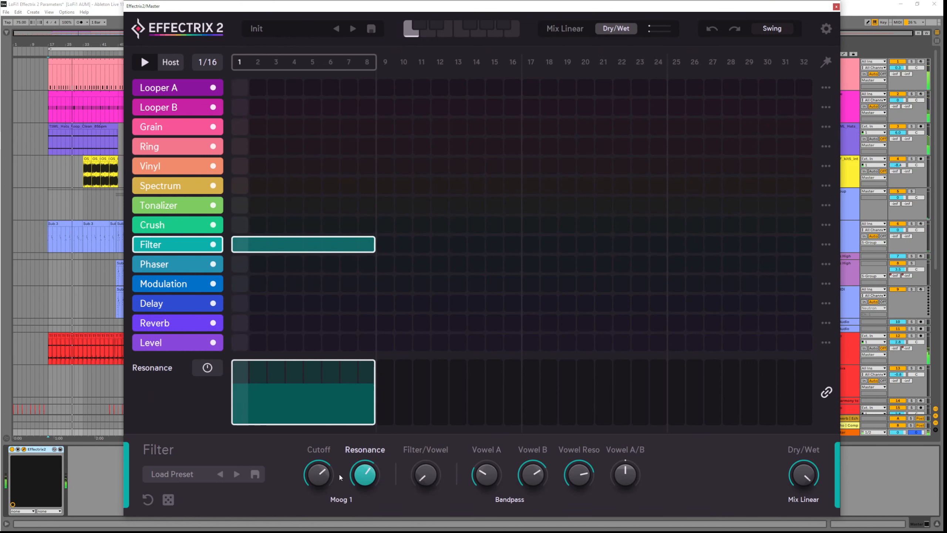
mouse_move(318, 482)
drag(318, 482, 321, 442)
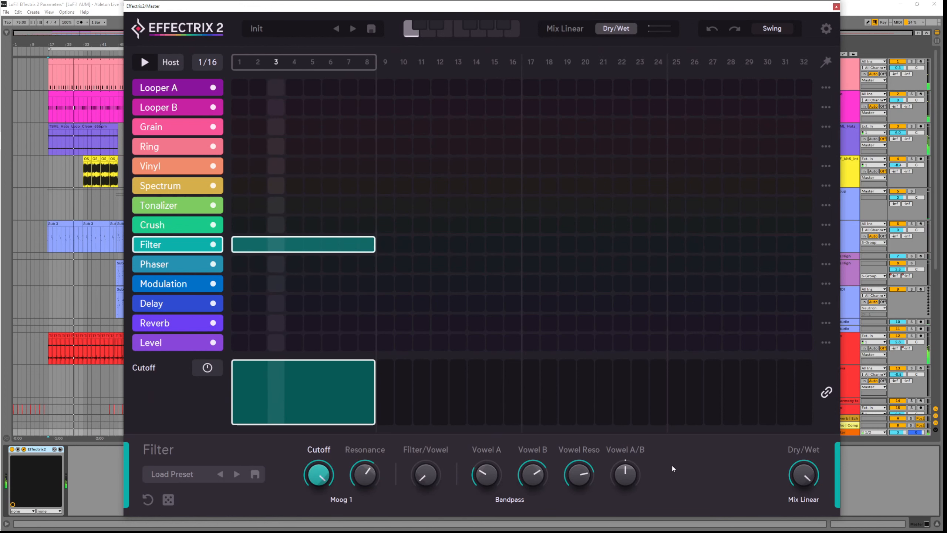
Raise the Filter/Vowel balance gradually until it is fully on the vowel side.
click(608, 468)
mouse_move(437, 474)
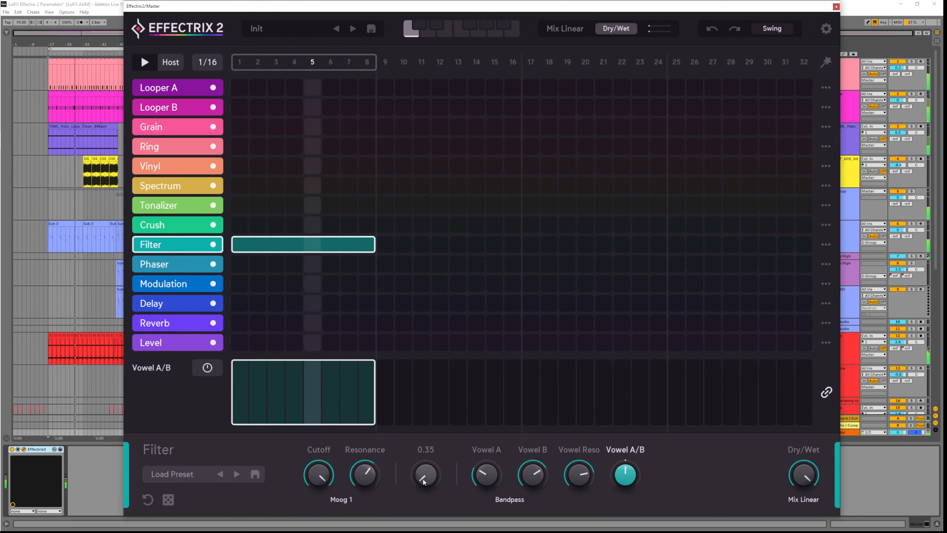
click(425, 489)
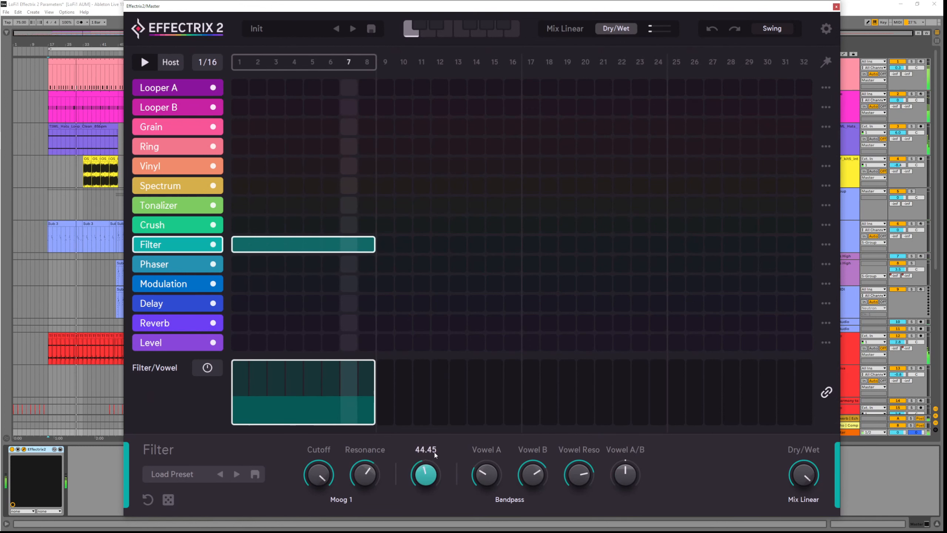
drag(426, 492, 549, 411)
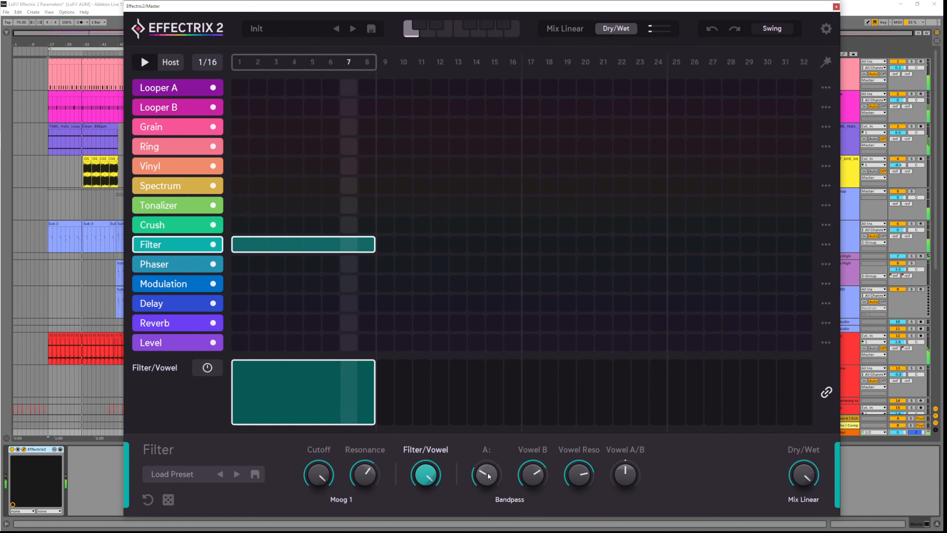
Sweep Vowel A through its sounds, set Vowel B to OE, and raise the Vowel Reso to 96.45.
drag(488, 473, 556, 472)
mouse_move(487, 479)
mouse_down()
mouse_move(488, 449)
mouse_move(495, 484)
mouse_up()
click(533, 480)
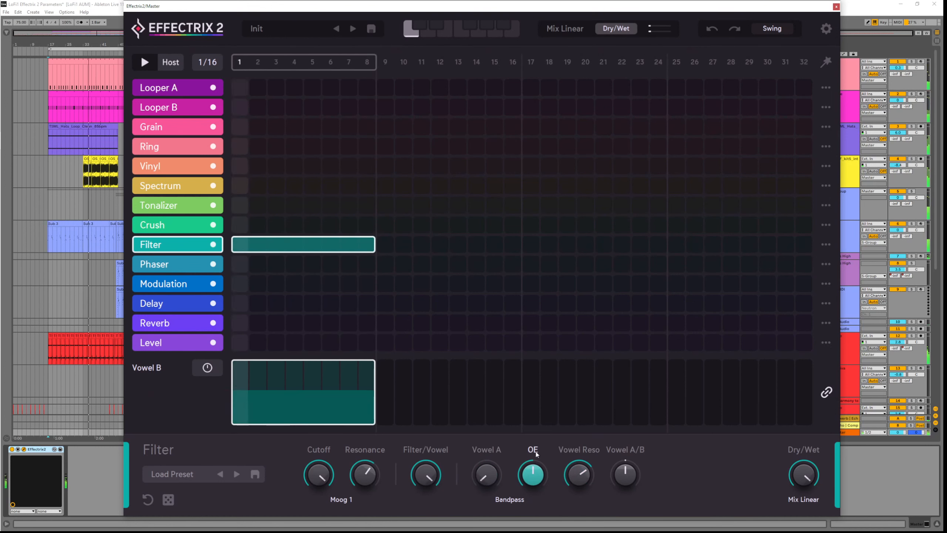
drag(579, 473, 579, 460)
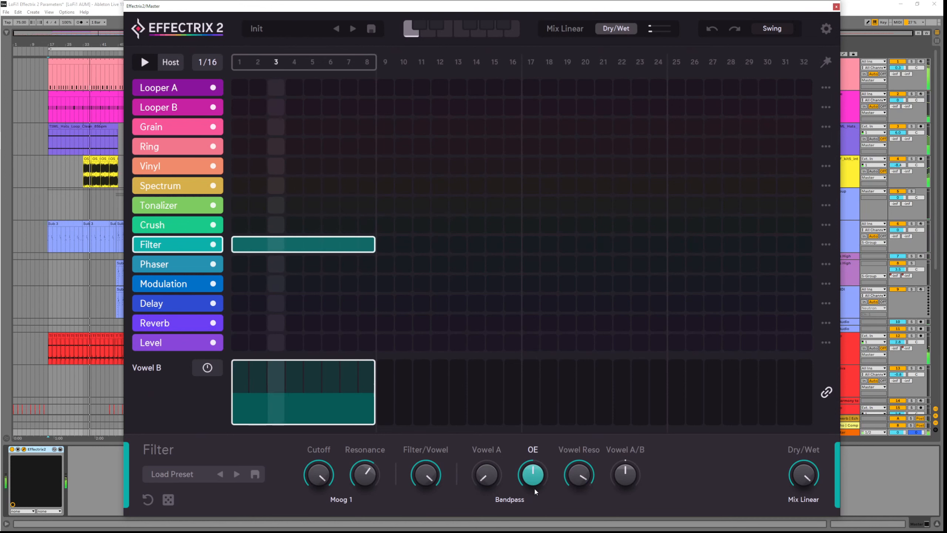
drag(534, 487, 534, 496)
drag(486, 473, 485, 456)
Try the vowel filter in Highpass and Lowpass modes while varying Vowel A and Vowel B.
click(510, 500)
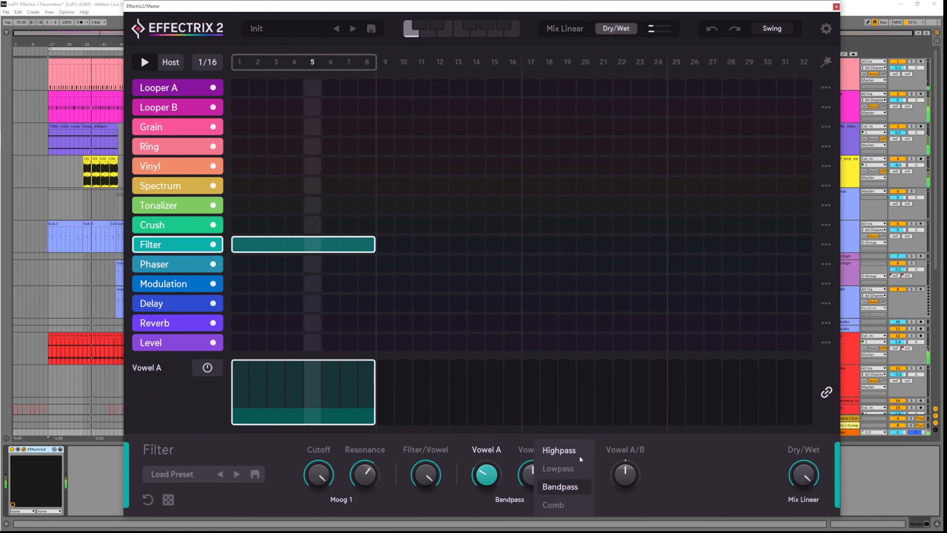
click(577, 453)
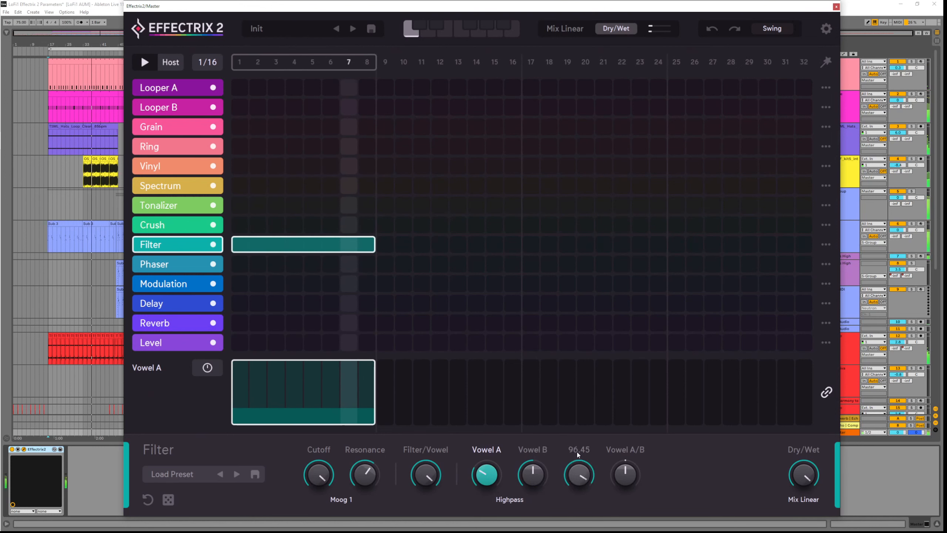
click(510, 500)
click(560, 408)
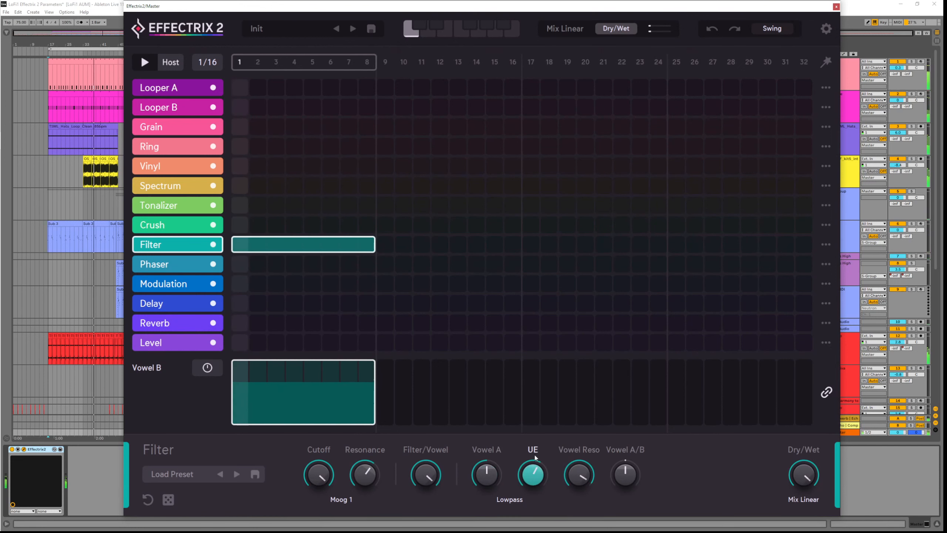
click(533, 473)
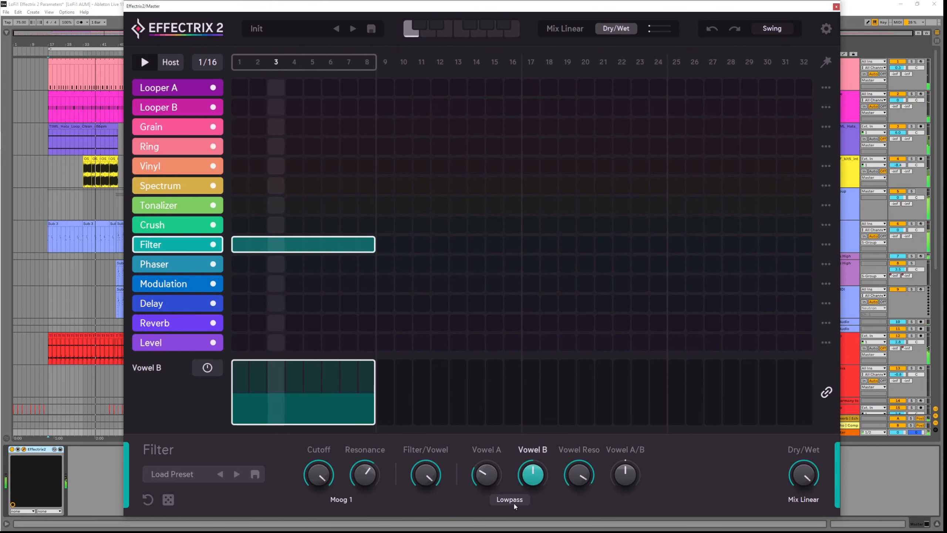
Return the vowel filter to Bandpass, sweep Vowel A and Vowel B, and raise the Vowel Reso to 100.
click(509, 500)
click(560, 427)
click(490, 462)
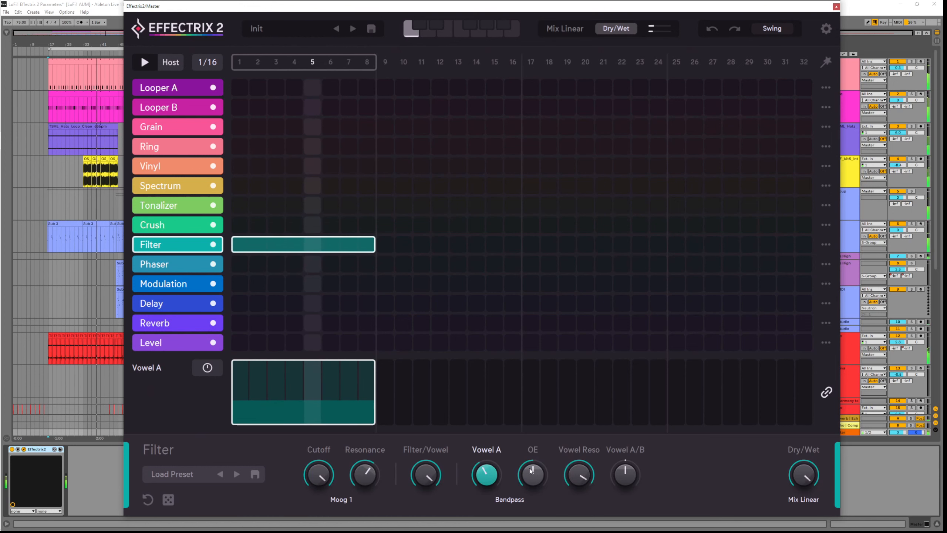
drag(490, 471, 584, 467)
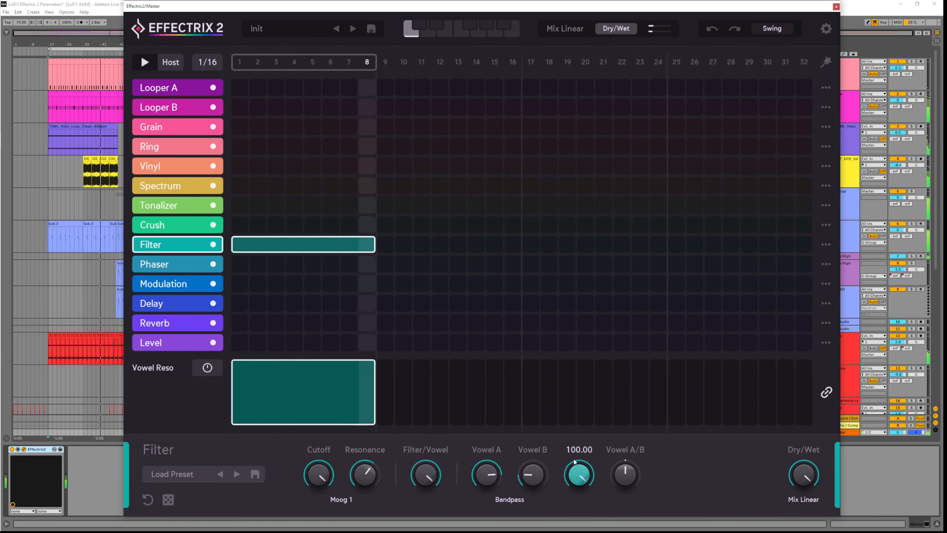
drag(493, 473, 492, 489)
Switch the vowel filter to Comb, then set Vowel B to A and Vowel A to U.
click(521, 500)
click(561, 503)
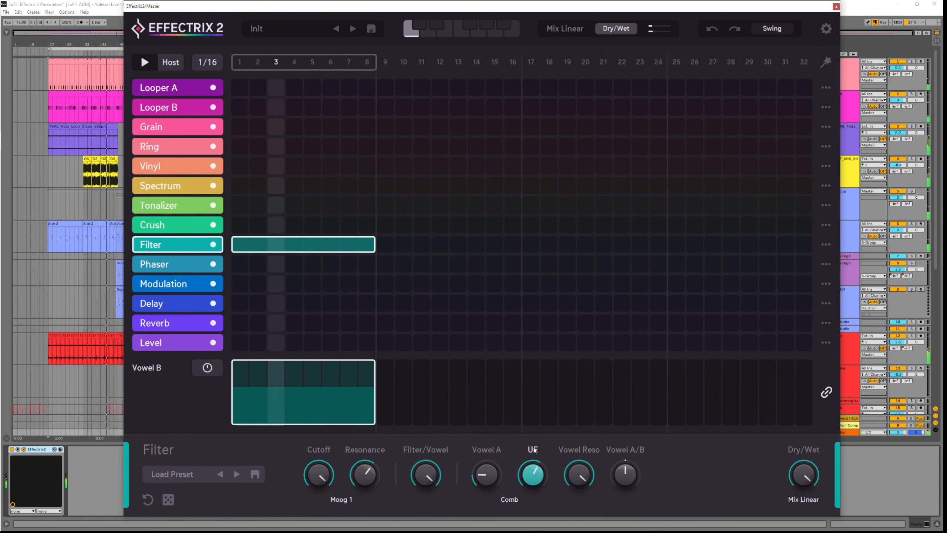
drag(534, 450, 544, 471)
click(489, 479)
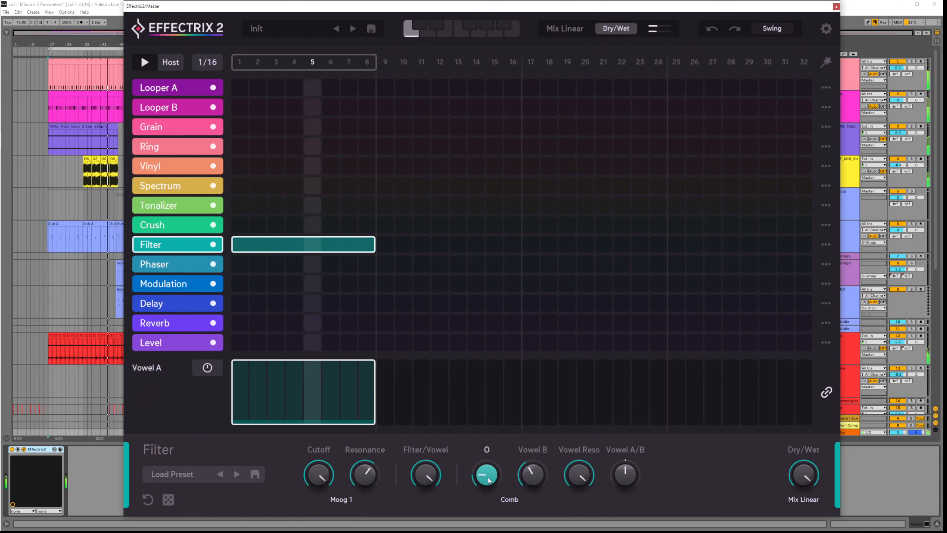
drag(489, 482, 487, 478)
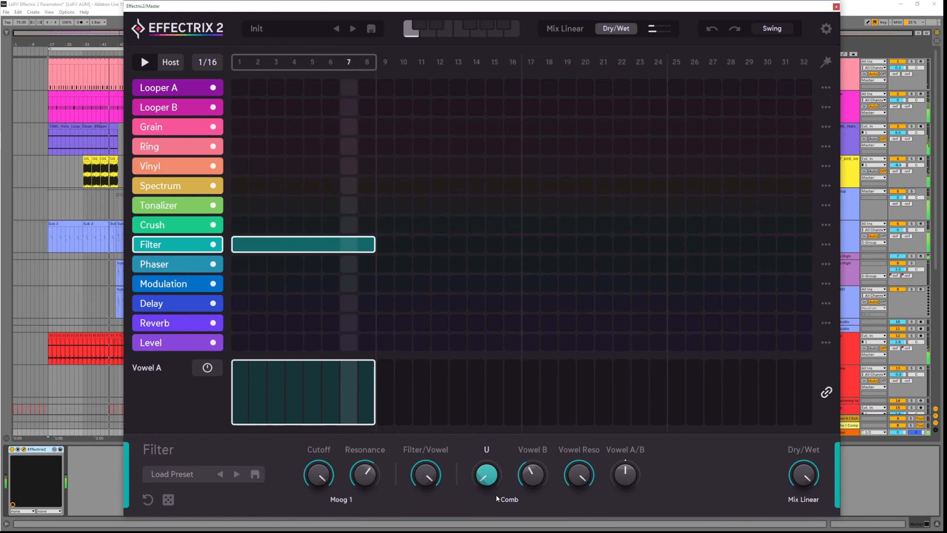
Change the vowel filter from Comb to Bandpass and sweep the Vowel A/B blend, leaving it slightly negative.
click(508, 498)
click(570, 490)
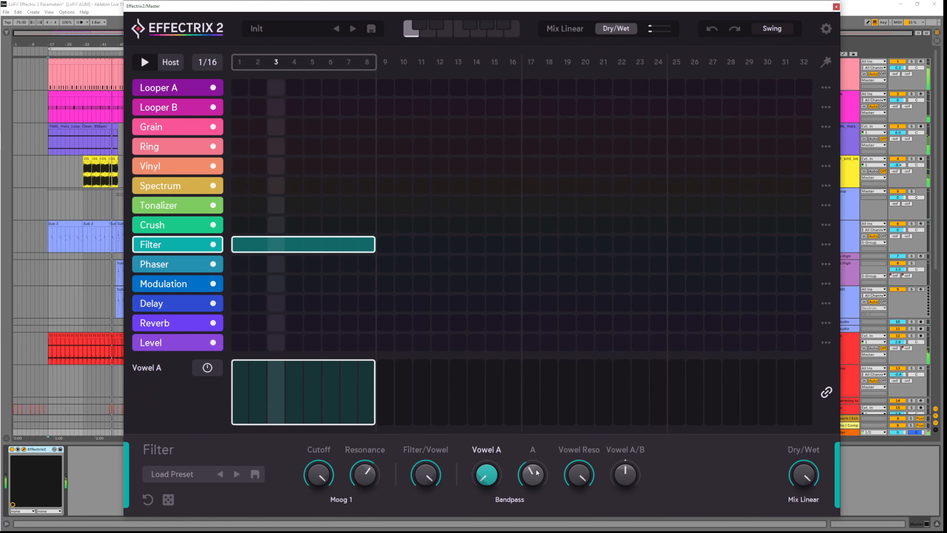
drag(634, 471, 634, 471)
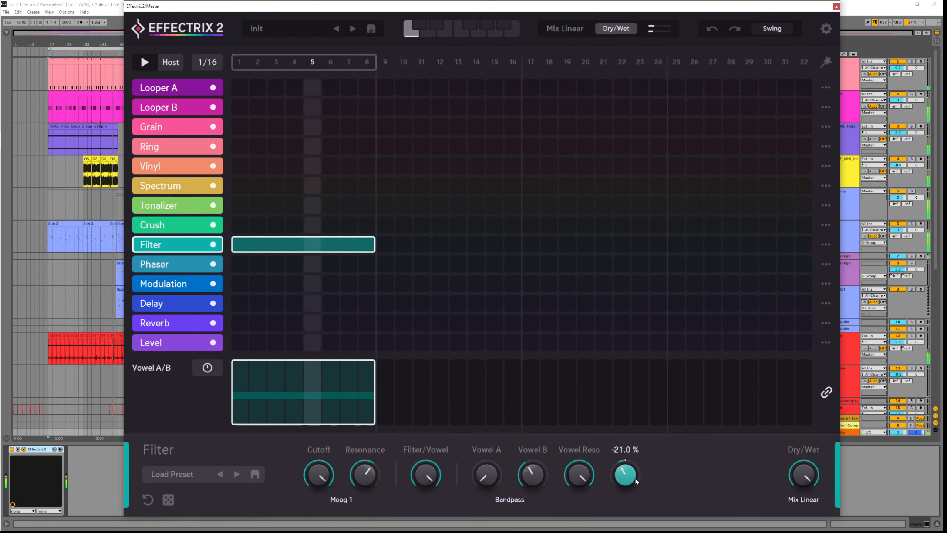
drag(645, 520, 625, 459)
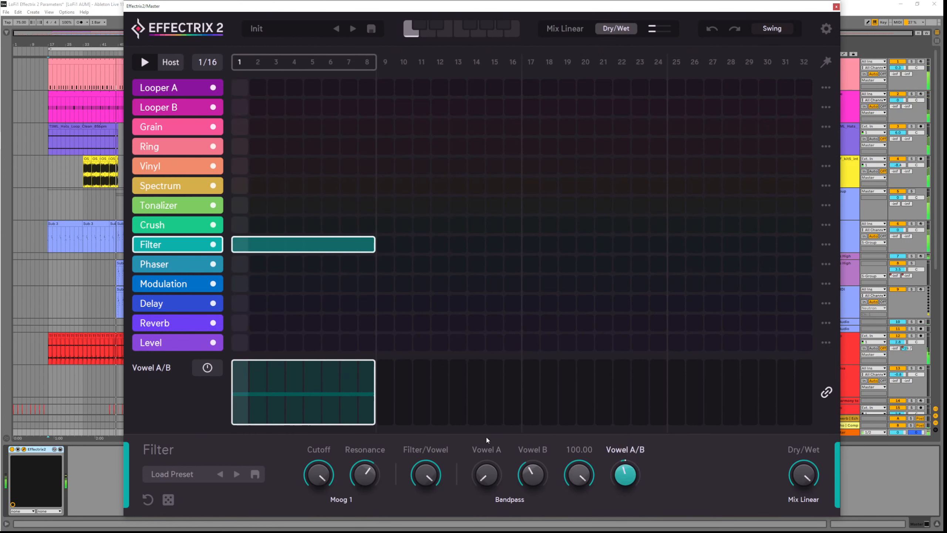
Modulate Vowel A/B with the Stepsequencer and draw alternating positive and negative values across the eight steps.
click(207, 367)
click(268, 259)
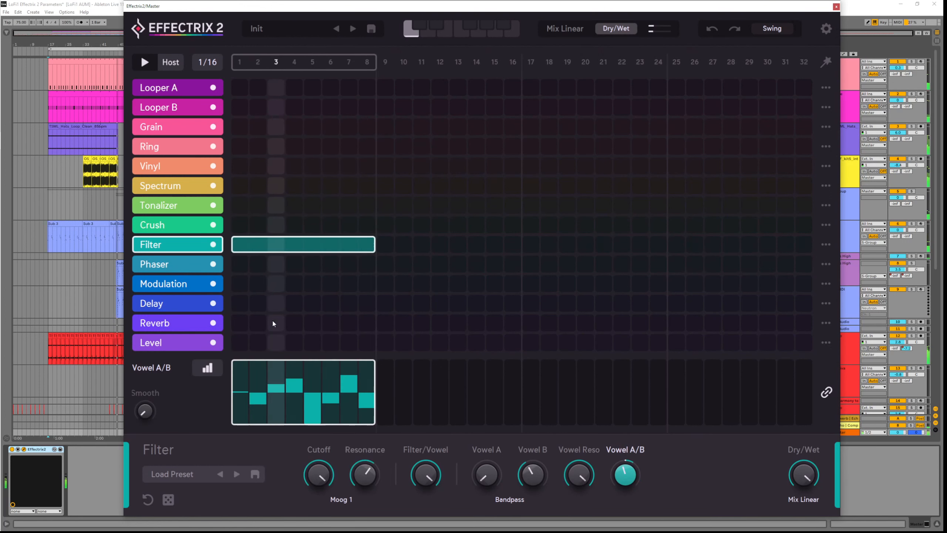
click(331, 381)
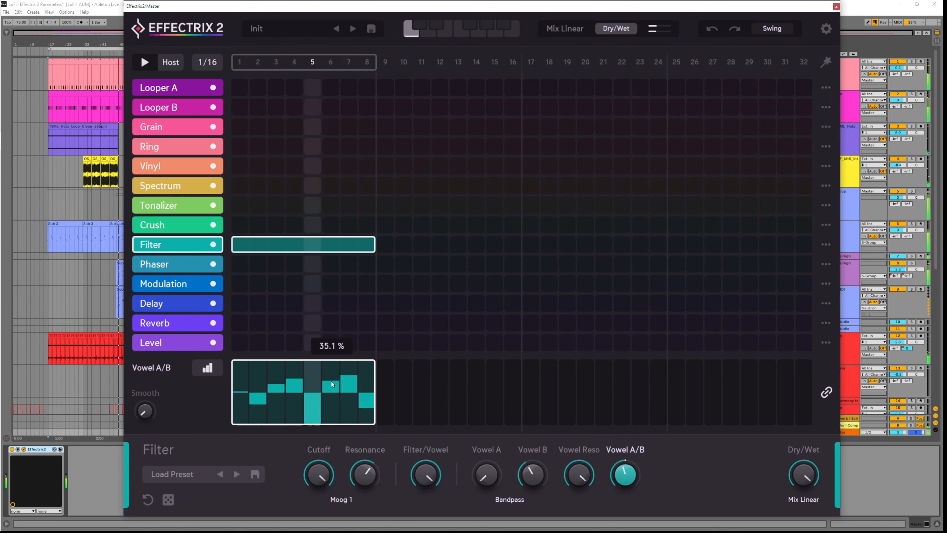
click(372, 402)
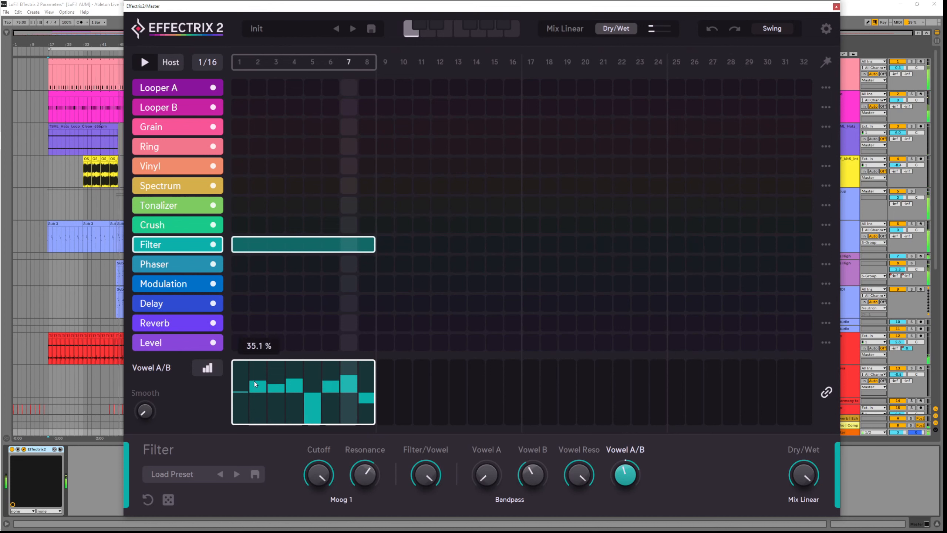
mouse_move(242, 412)
mouse_down()
mouse_move(291, 415)
mouse_move(339, 398)
mouse_move(299, 368)
mouse_move(276, 393)
mouse_move(244, 374)
mouse_up()
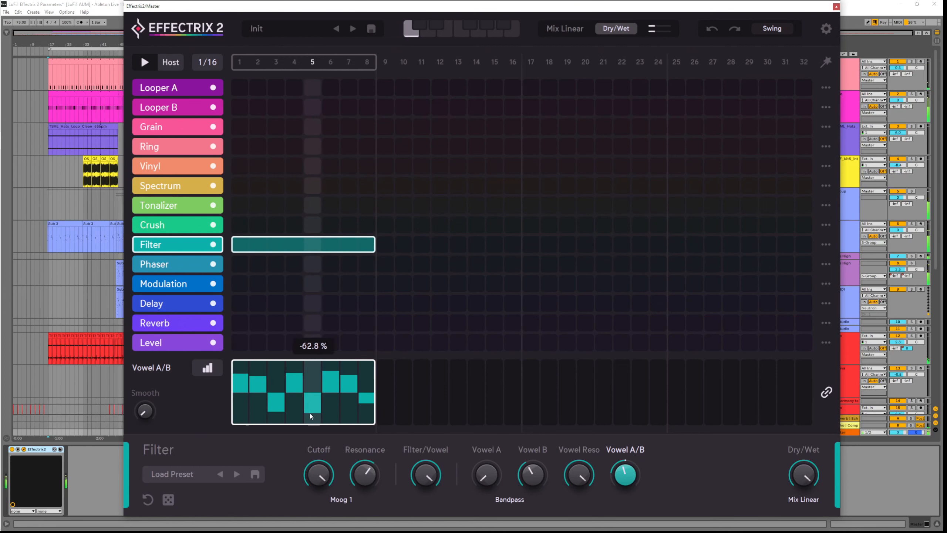
Switch the Vowel A/B modulation to LFO Triangular and adjust its Amt and Speed, with the base value at about -76.4 %.
click(201, 369)
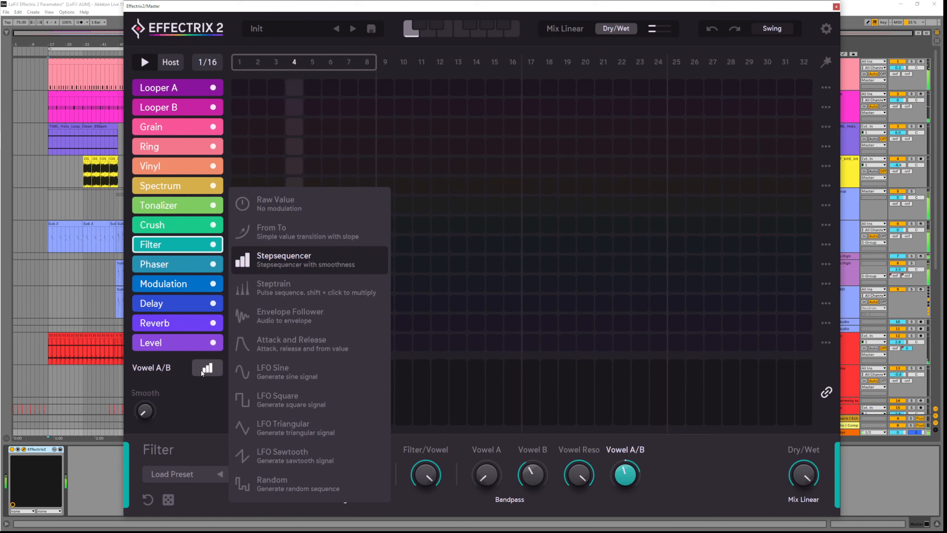
click(264, 421)
drag(146, 410, 152, 430)
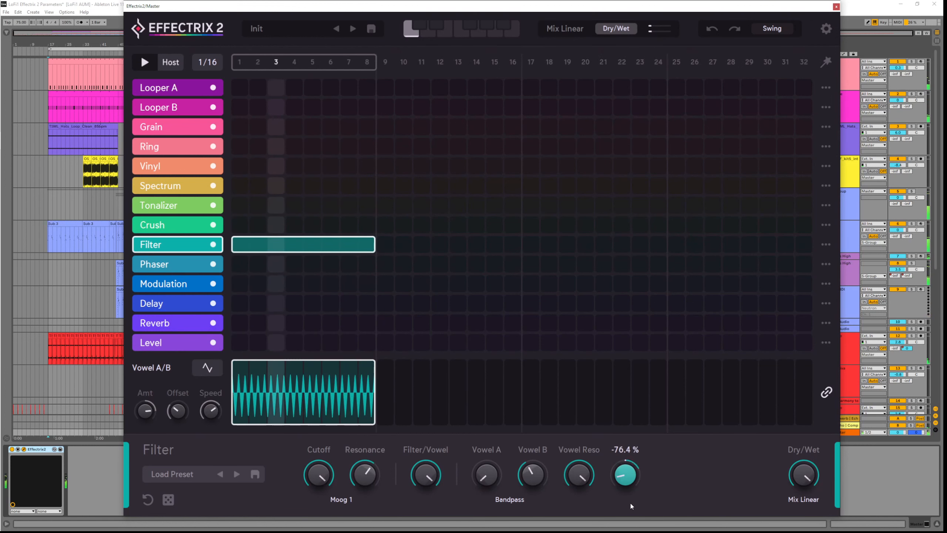
drag(211, 410, 229, 474)
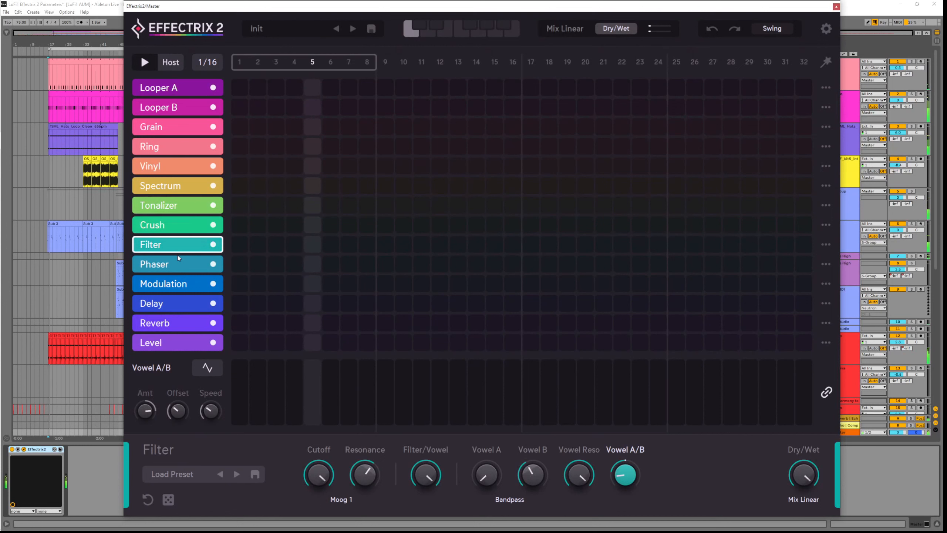
Select the Phaser effect and sequence it across steps 1 to 8.
click(181, 263)
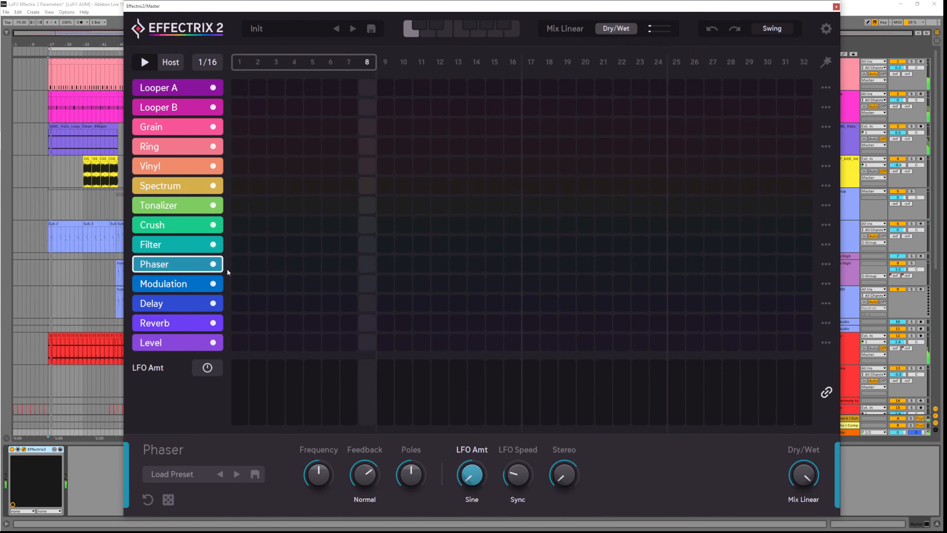
drag(240, 264, 374, 265)
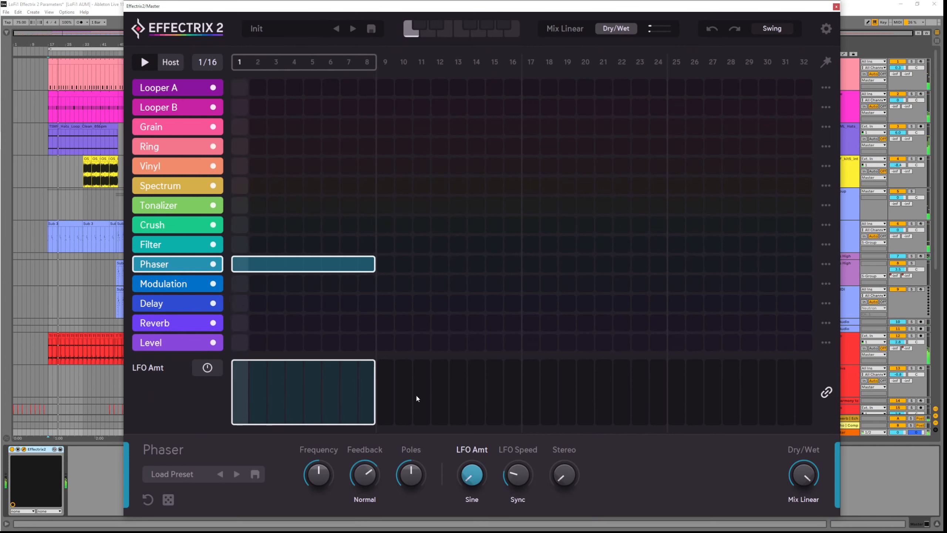
Sweep the Phaser's Frequency up and down and try higher and lower Feedback amounts.
drag(323, 471, 364, 464)
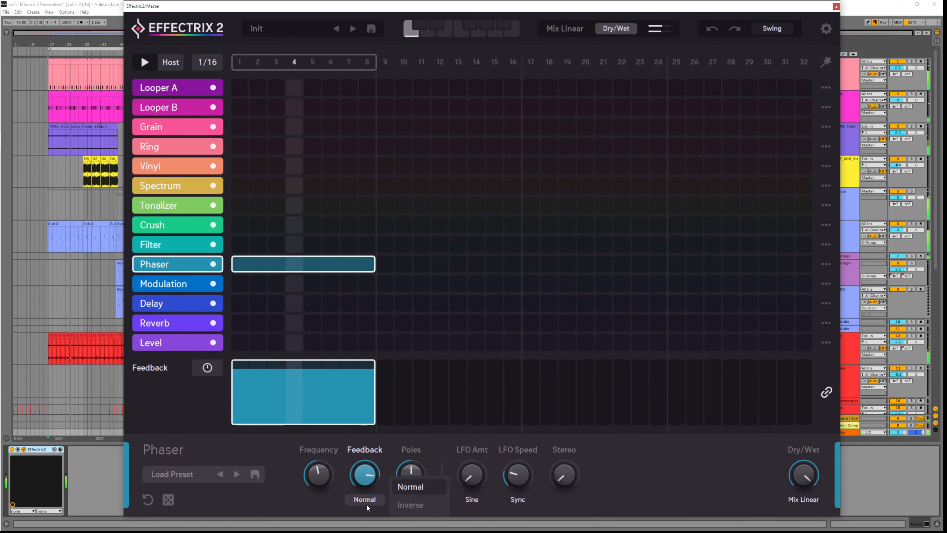
click(326, 471)
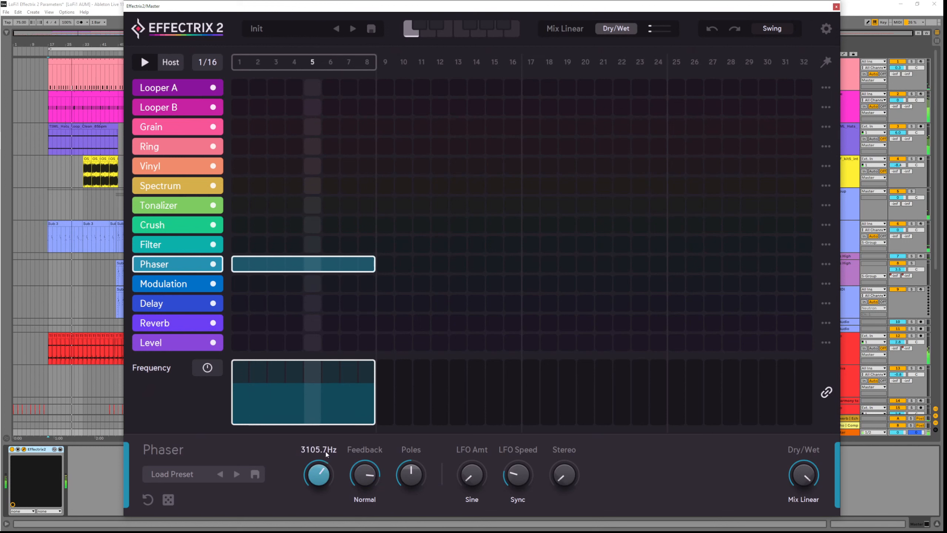
drag(364, 471, 335, 500)
Try the Phaser's Feedback in Inverse mode, adjust its amount, and return the mode to Normal.
click(365, 475)
click(368, 499)
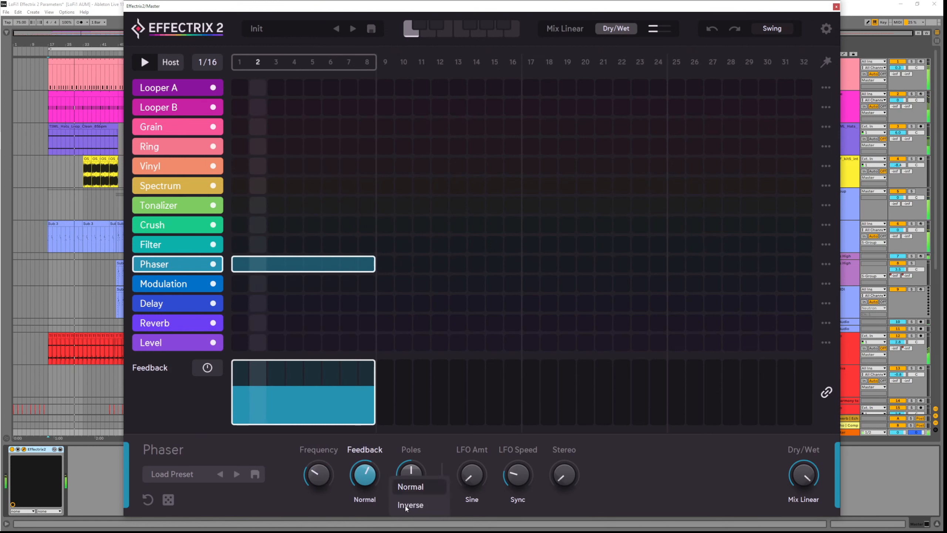
click(408, 507)
drag(367, 474, 367, 504)
click(367, 504)
click(409, 489)
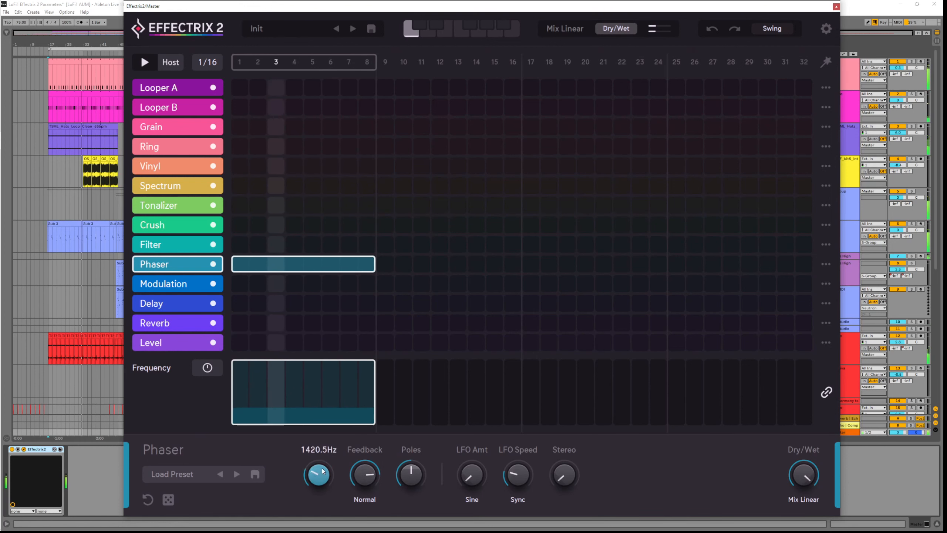
Sweep the Phaser's Frequency with Poles at 5 and at 15, leaving Poles at 15 and Feedback slightly lower.
drag(323, 471, 318, 422)
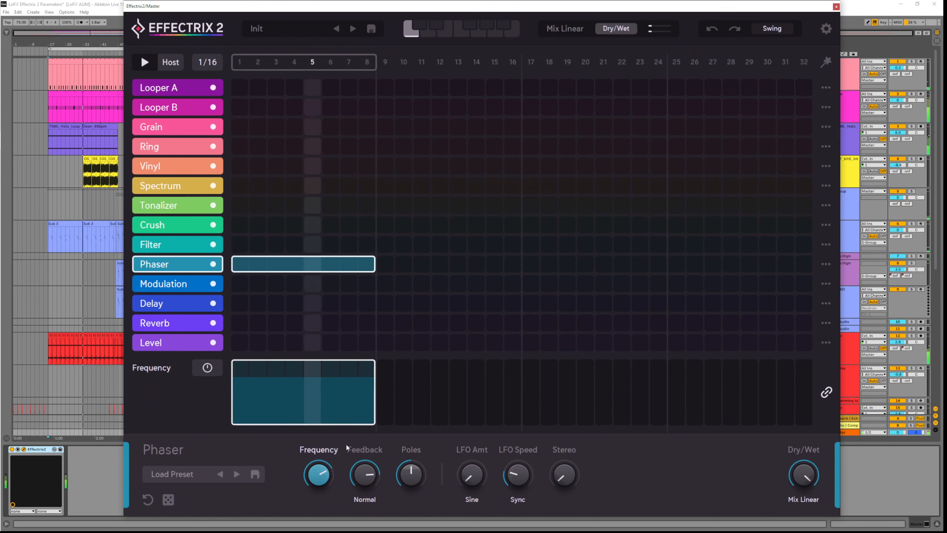
drag(413, 472, 417, 510)
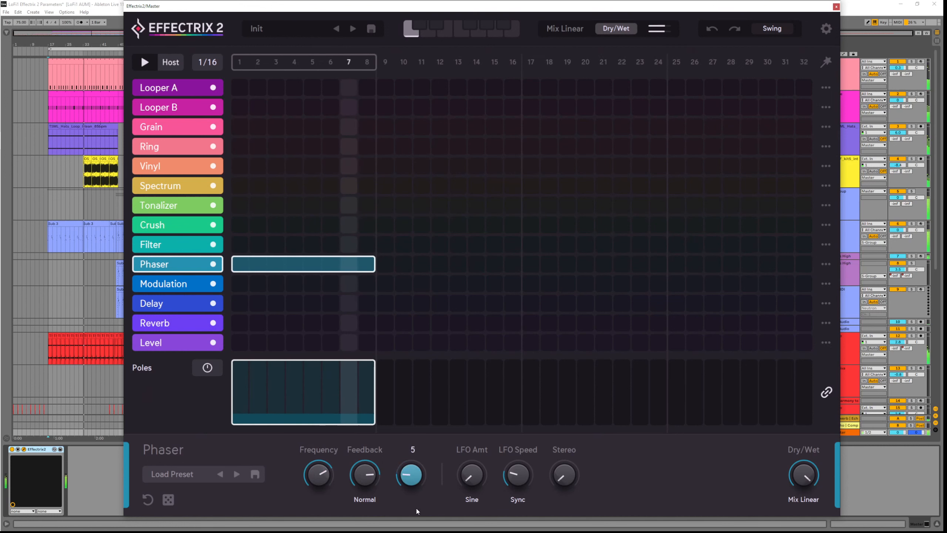
mouse_move(320, 475)
mouse_down()
mouse_move(331, 500)
mouse_move(324, 477)
mouse_up()
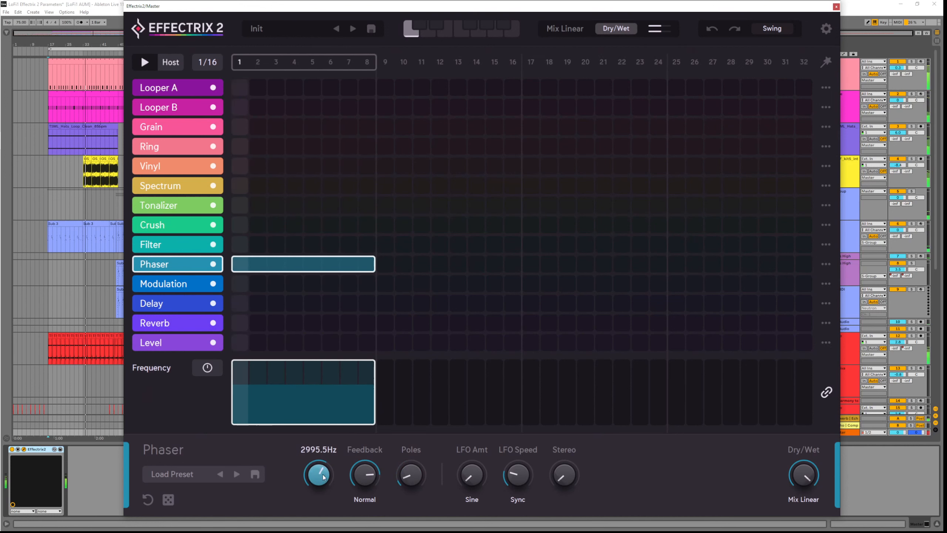
drag(414, 481, 396, 364)
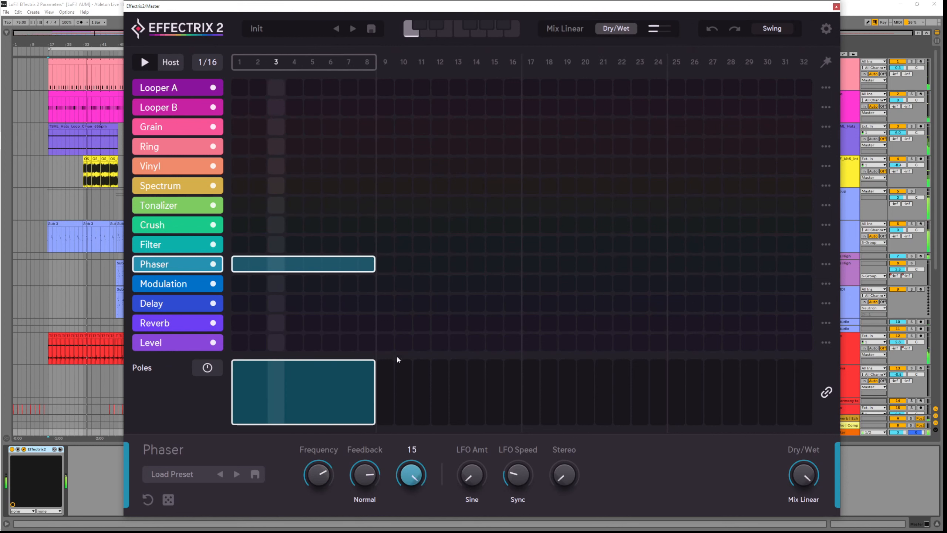
drag(322, 471, 346, 515)
drag(369, 482, 326, 464)
Raise the Phaser's LFO Amt with the Sine shape and set the synced LFO Speed to 1/8.
mouse_move(536, 479)
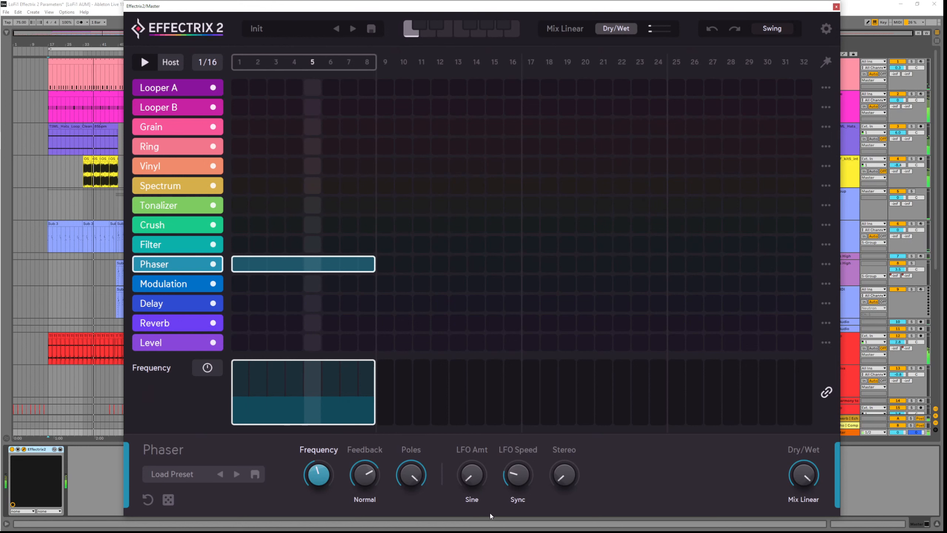
click(472, 499)
click(473, 500)
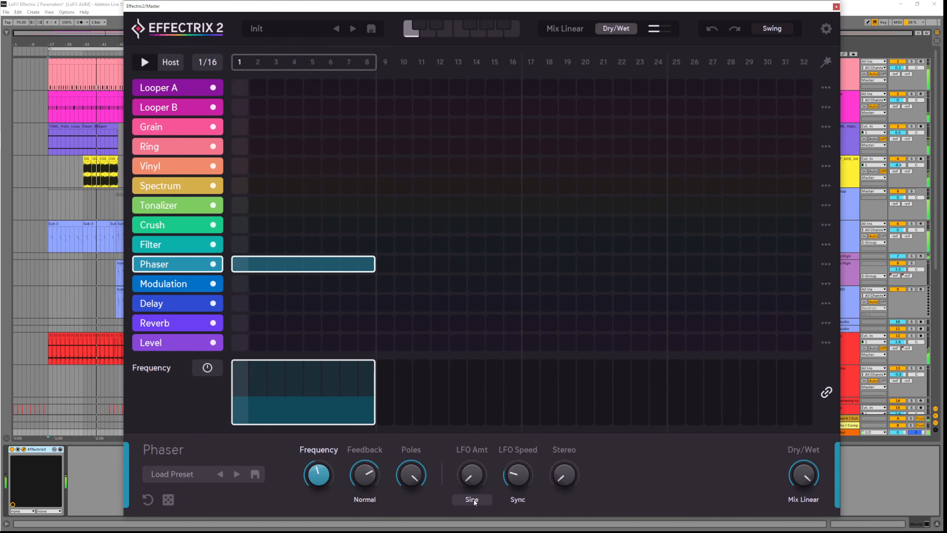
mouse_move(508, 484)
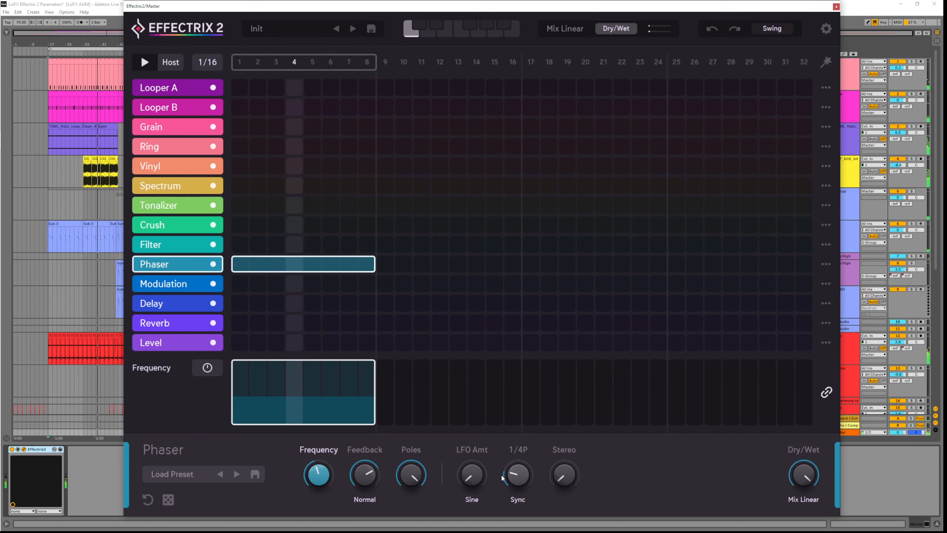
drag(481, 477, 477, 420)
drag(517, 475, 517, 447)
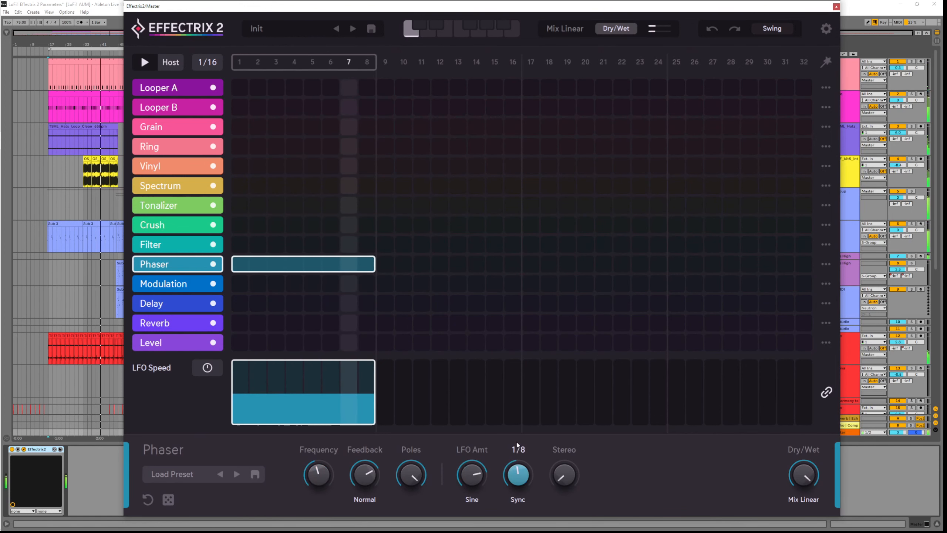
Change the Phaser's LFO shape to BodeUp and raise the LFO Amt to 100 %.
click(479, 503)
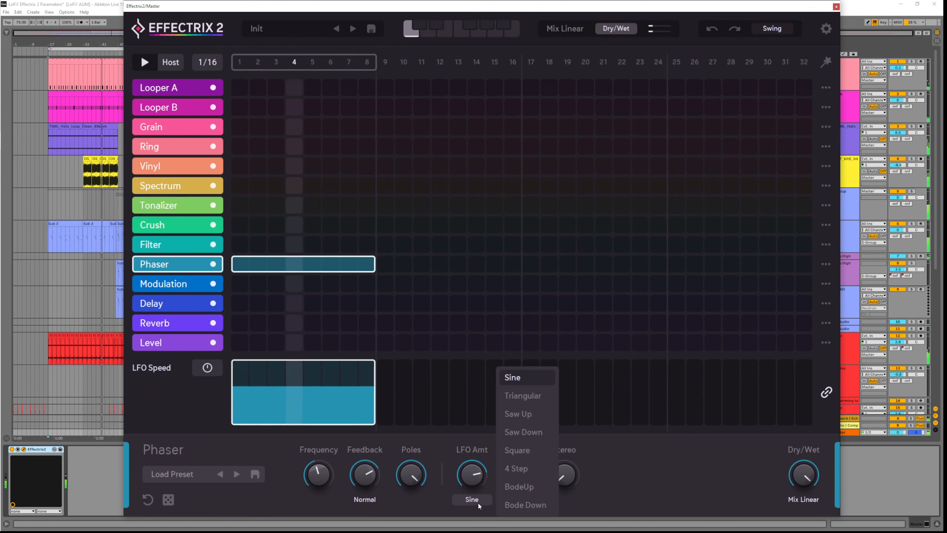
click(517, 487)
drag(516, 488, 515, 485)
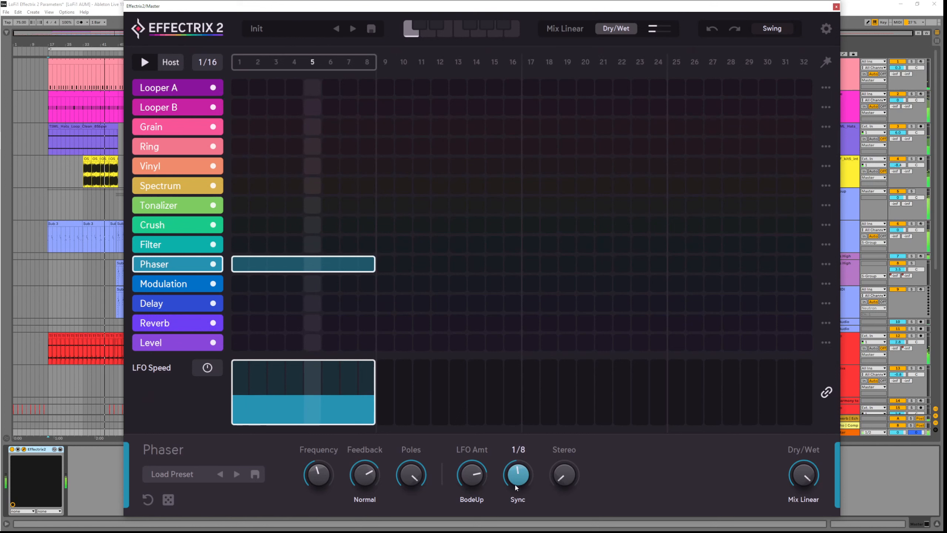
click(477, 473)
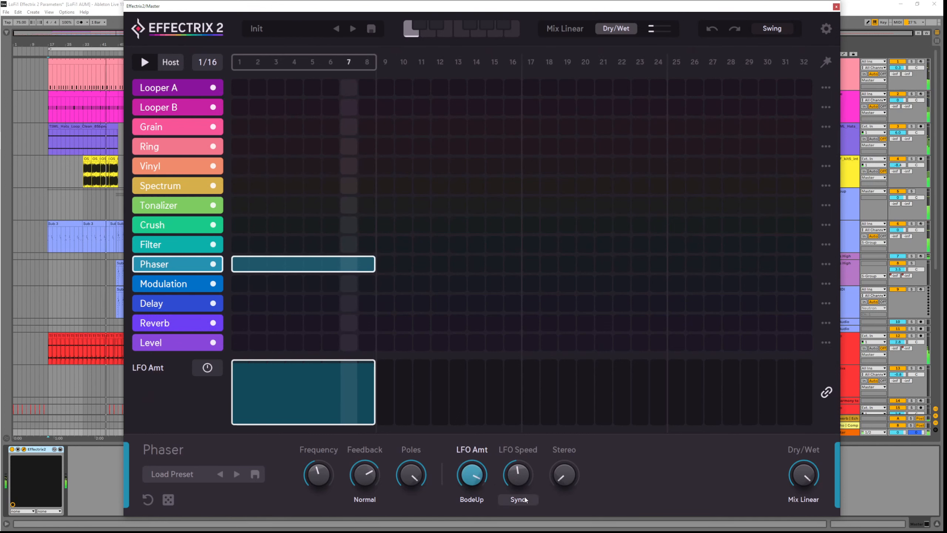
Change the Phaser's LFO shape to Bode Down and slow the LFO Speed to 1/2.
click(479, 501)
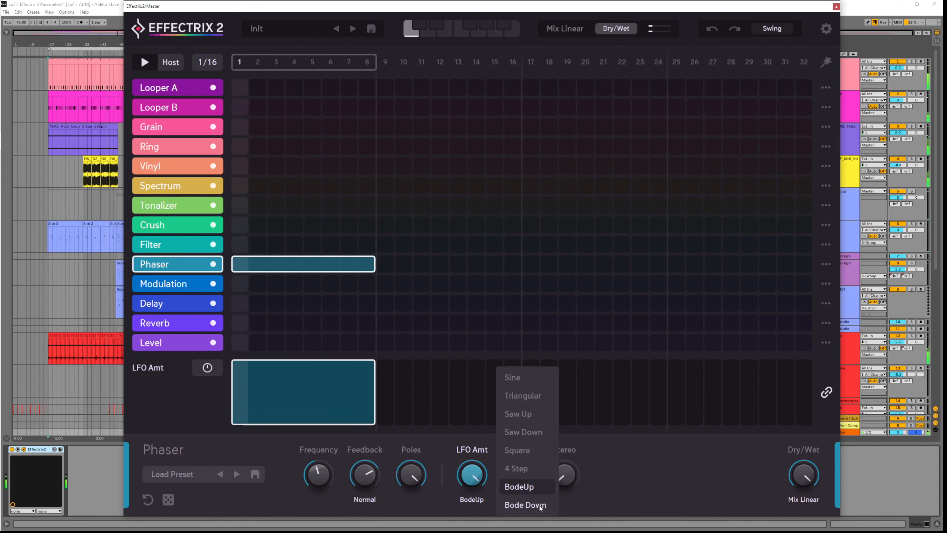
click(540, 506)
drag(516, 476, 525, 492)
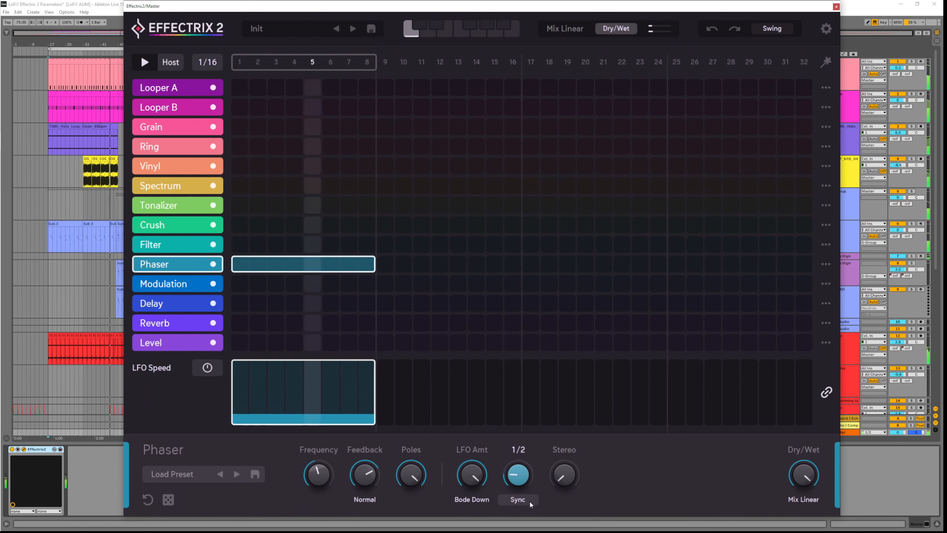
Turn the Phaser's Stereo to maximum, raise the Feedback, lower the Frequency and reduce the LFO Speed to its minimum.
drag(567, 482, 561, 377)
drag(365, 479, 324, 484)
drag(518, 481, 523, 487)
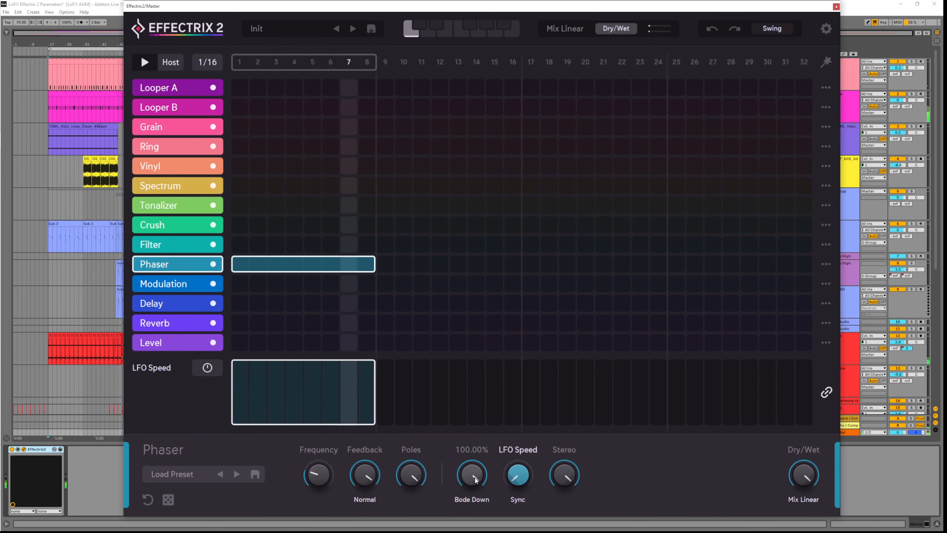